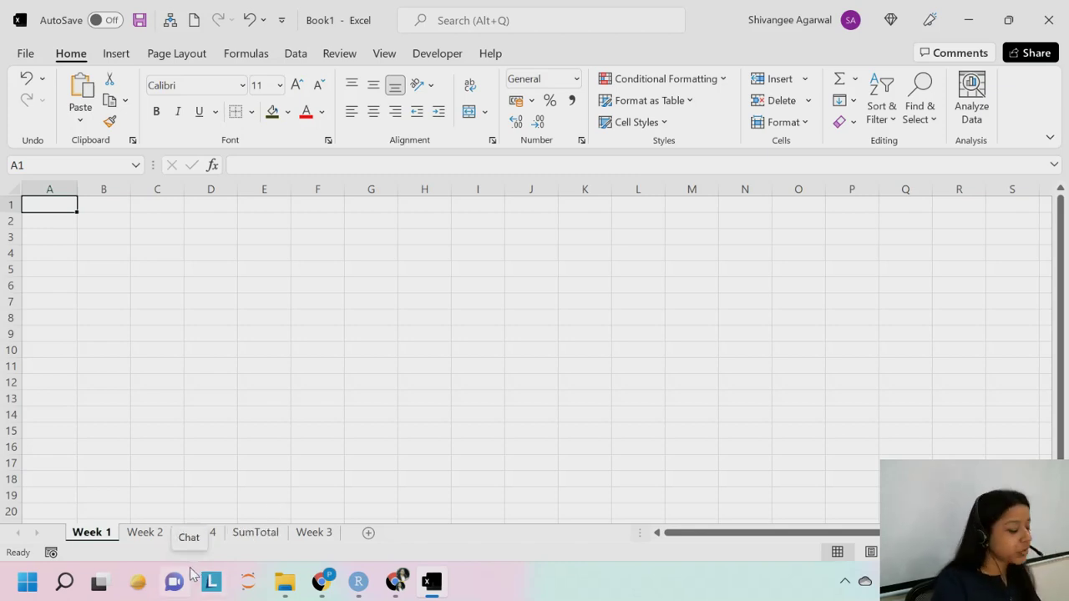
Group Week 2, Week 4 and Week 3 with Week 1, then ungroup and look through each sheet
{"action": "left_click", "coordinate": [144, 532], "text": "ctrl"}
{"action": "left_click", "coordinate": [197, 532], "text": "ctrl"}
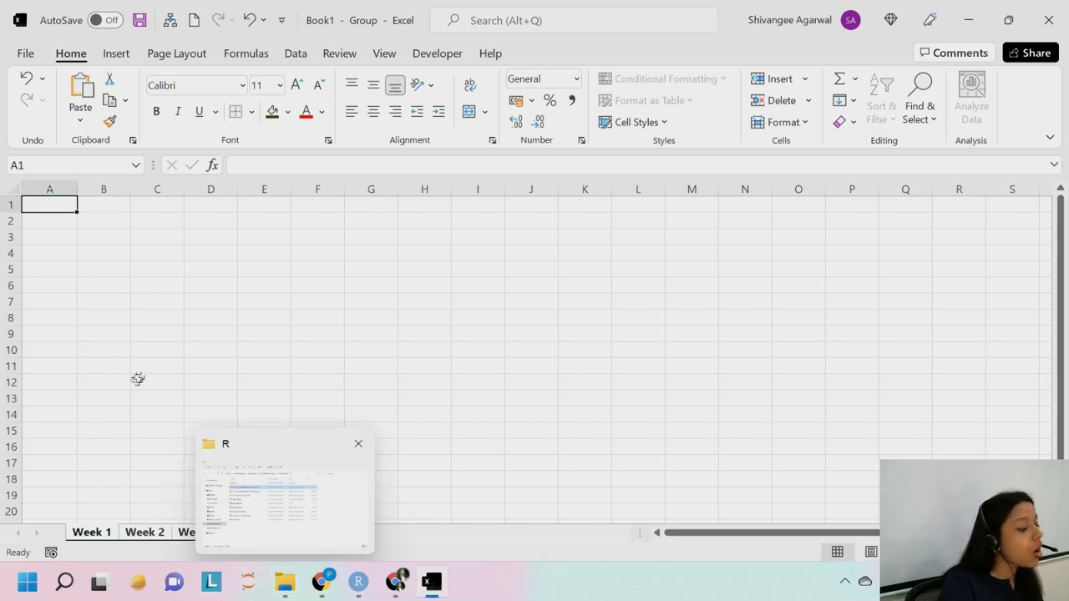
{"action": "left_click", "coordinate": [327, 533], "text": "ctrl"}
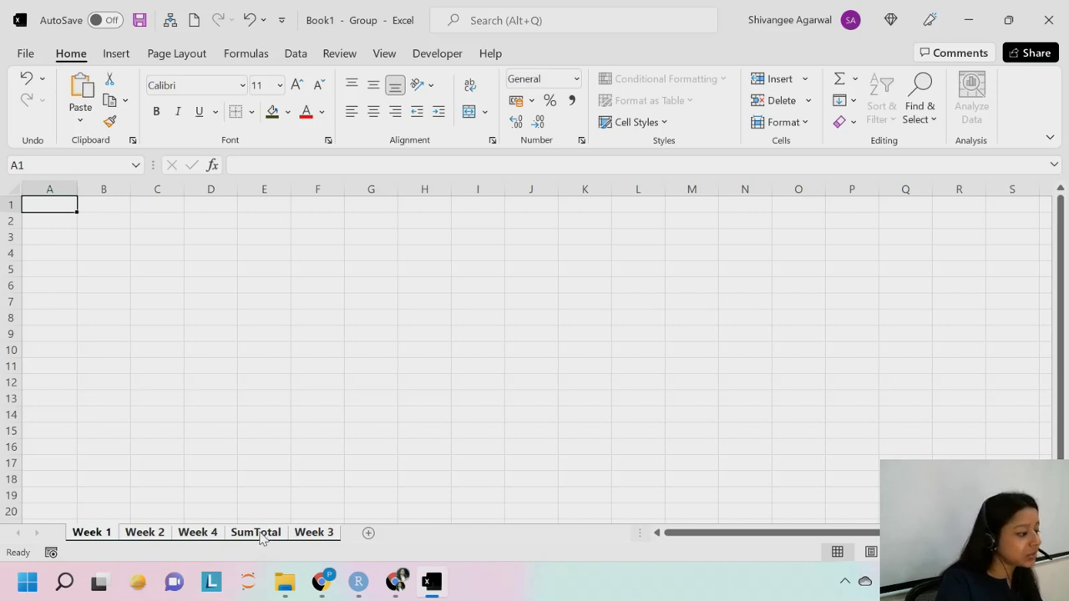
{"action": "left_click", "coordinate": [146, 535]}
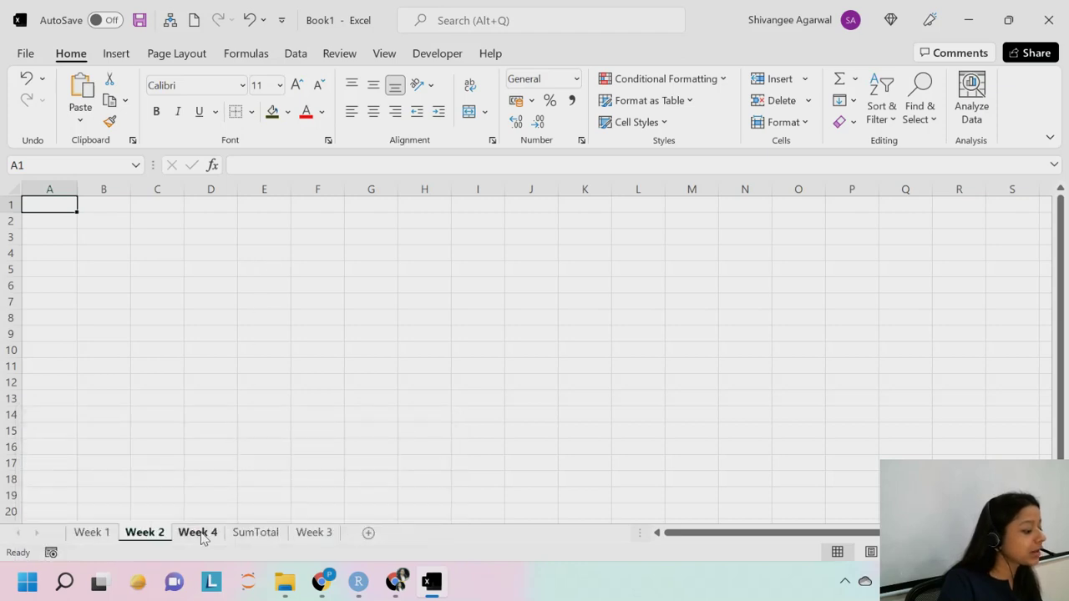
{"action": "left_click", "coordinate": [200, 534]}
{"action": "left_click", "coordinate": [253, 536]}
{"action": "left_click", "coordinate": [313, 534]}
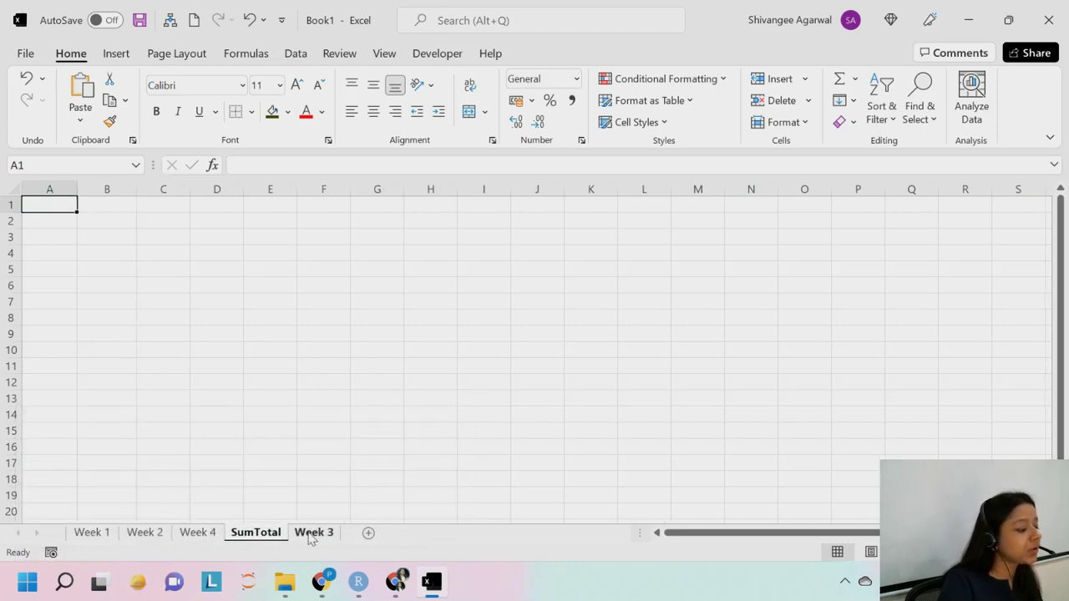
{"action": "left_click", "coordinate": [142, 534]}
{"action": "left_click", "coordinate": [88, 534]}
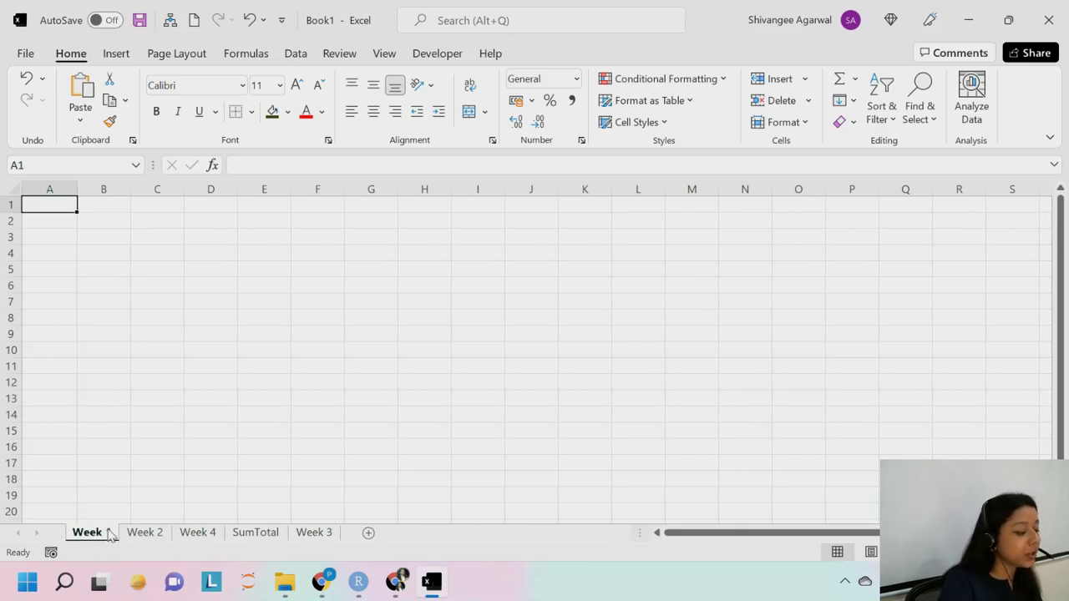
Group all five sheets and enter the headers Items in A1 and Sales in B1
{"action": "left_click", "coordinate": [314, 539], "text": "shift"}
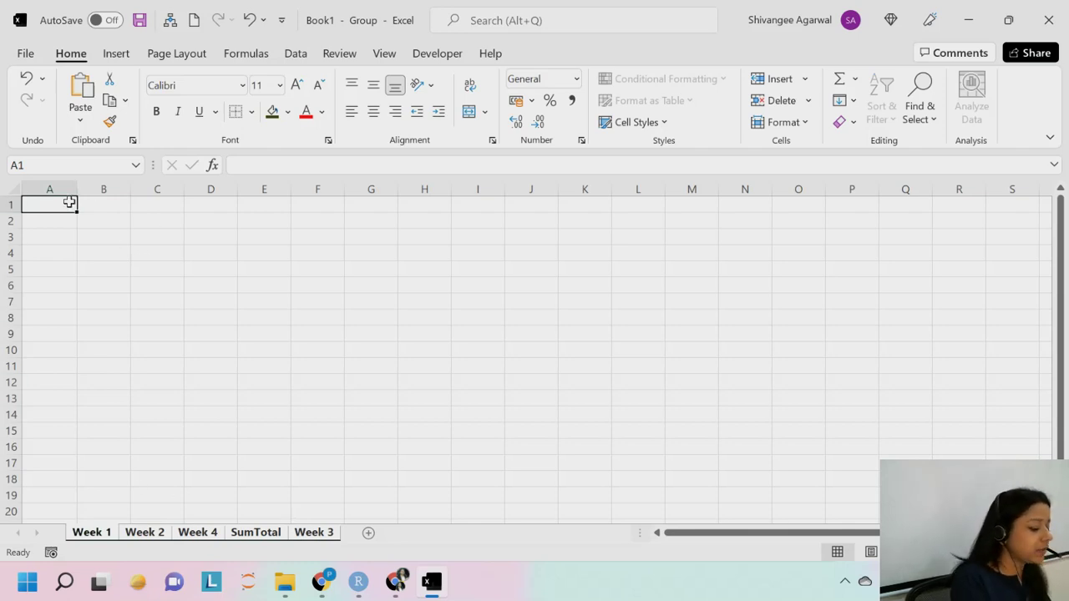
{"action": "type", "text": "Items"}
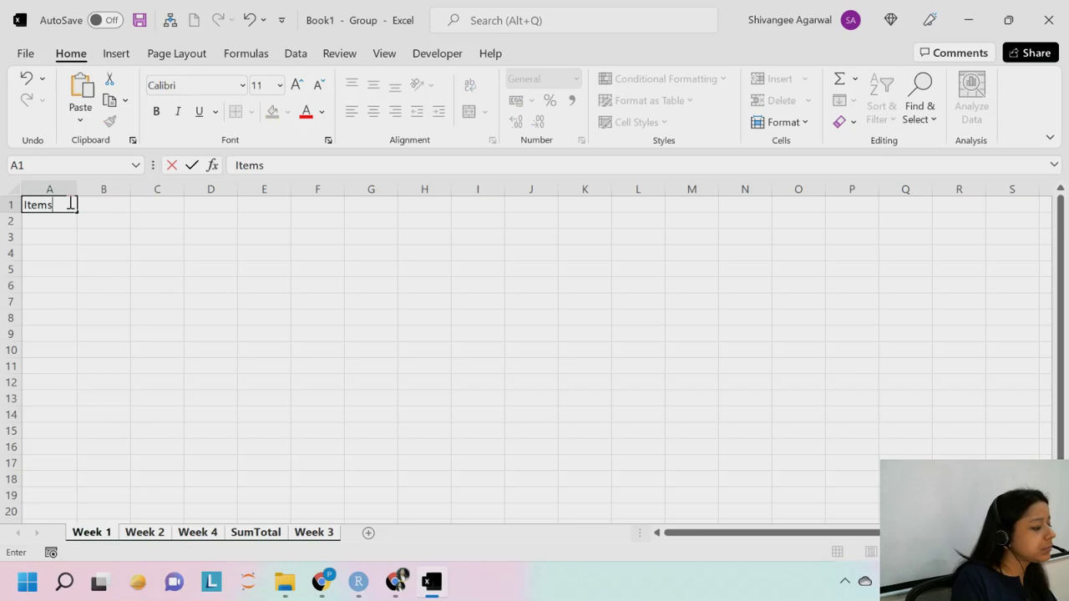
{"action": "key", "text": "Tab"}
{"action": "type", "text": "Sales"}
{"action": "key", "text": "Return"}
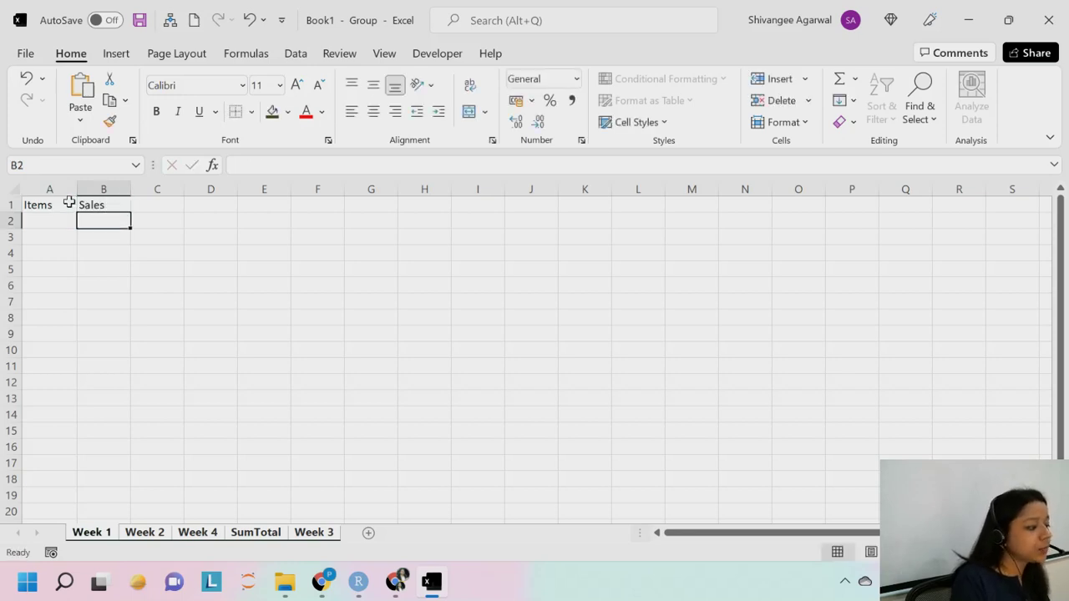
{"action": "key", "text": "Left"}
Make the Items and Sales headers bold with a thick bottom border
{"action": "left_click_drag", "start_coordinate": [53, 203], "coordinate": [121, 205]}
{"action": "left_click", "coordinate": [157, 111]}
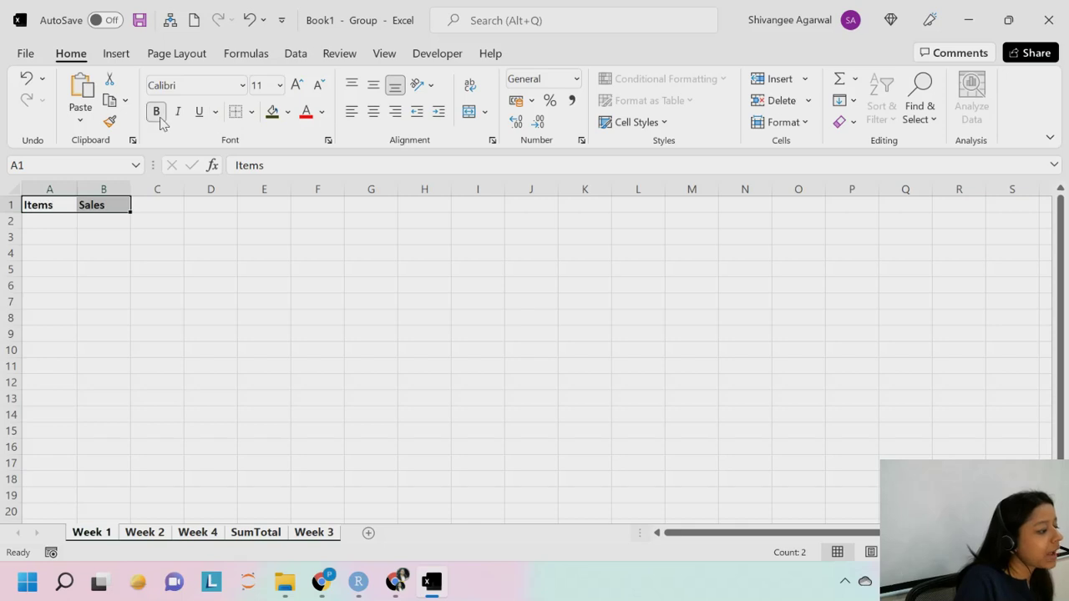
{"action": "left_click", "coordinate": [250, 112]}
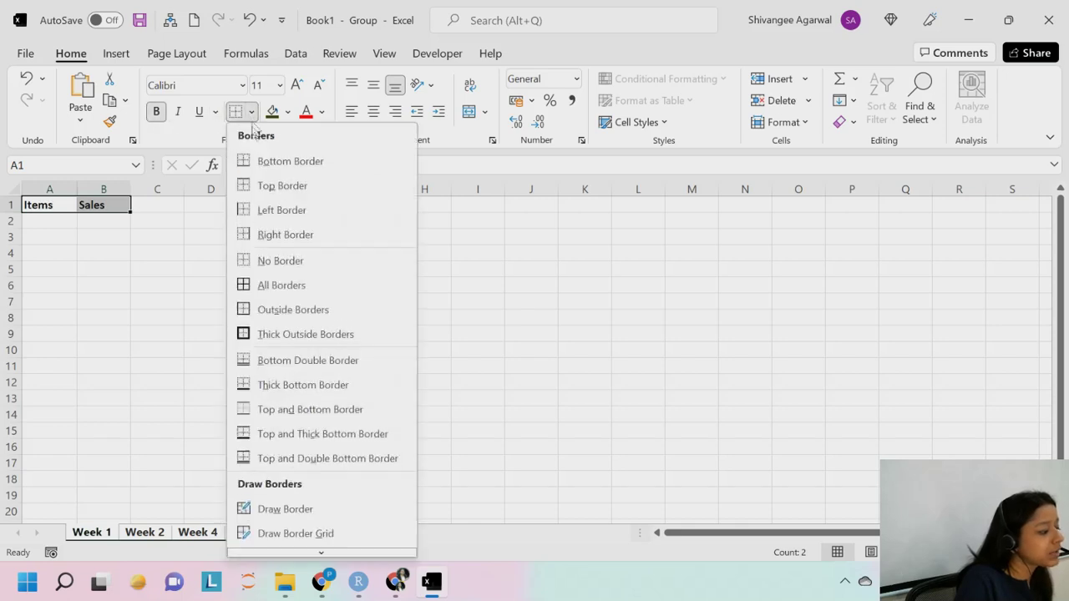
{"action": "left_click", "coordinate": [277, 385]}
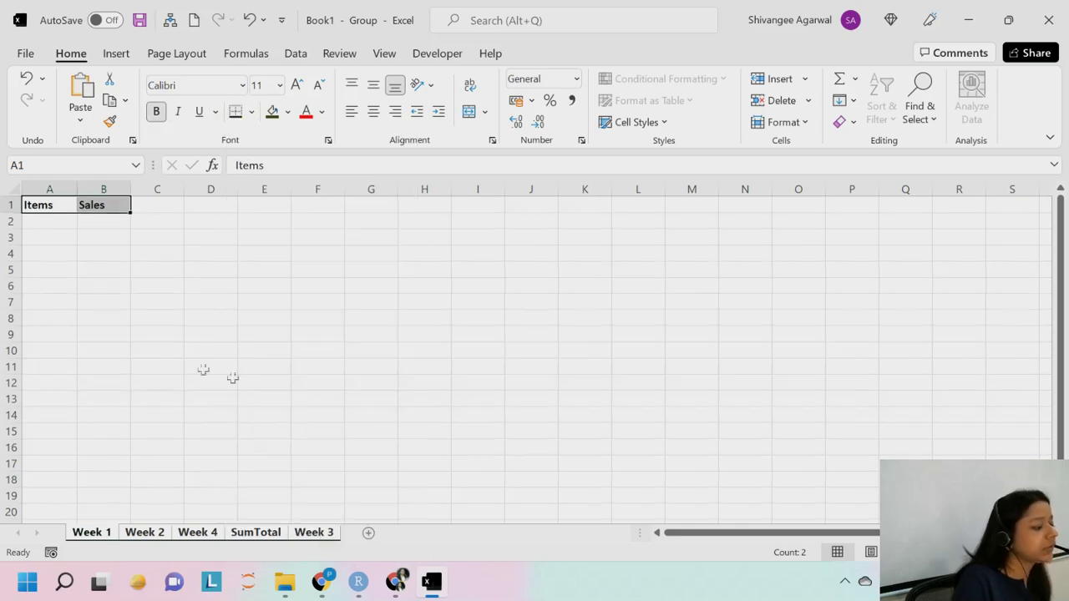
List Pen, Pencil, Notebooks and Erasers in cells A2:A5
{"action": "left_click", "coordinate": [60, 224]}
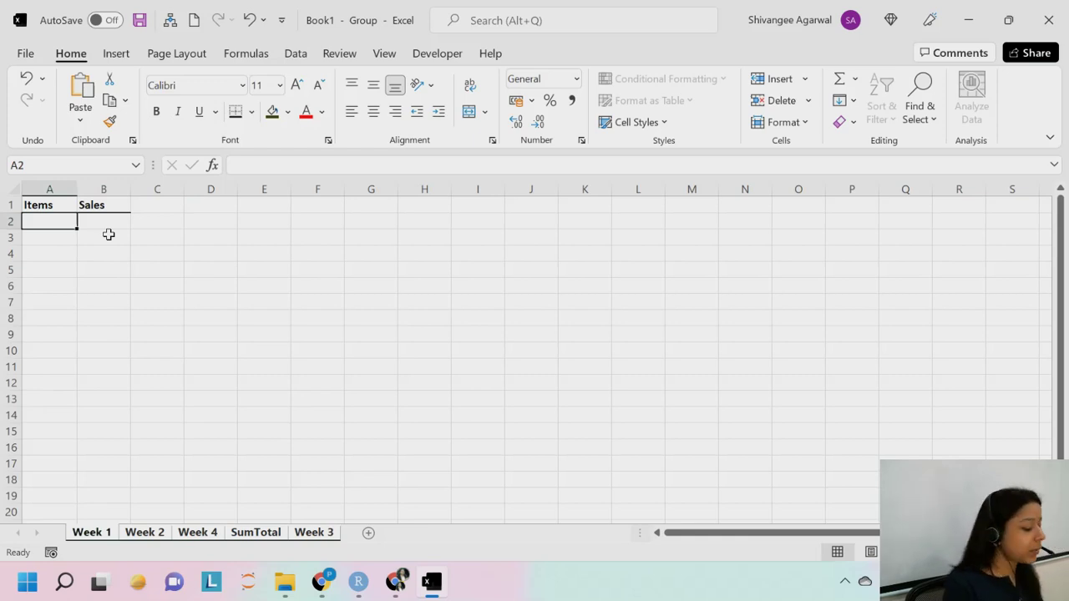
{"action": "type", "text": "Pen"}
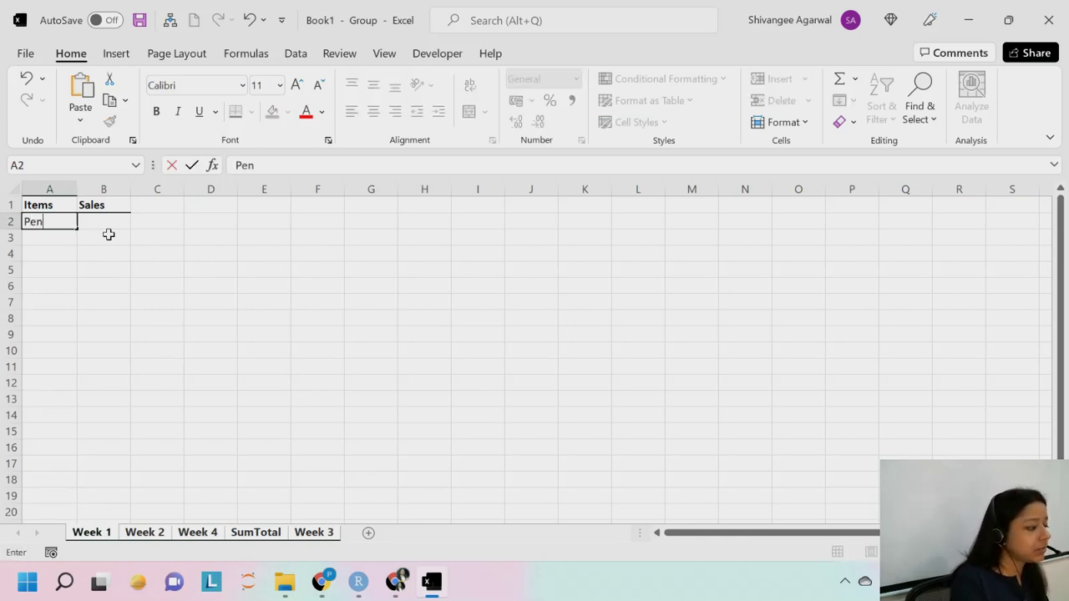
{"action": "key", "text": "Return"}
{"action": "type", "text": "Pencil"}
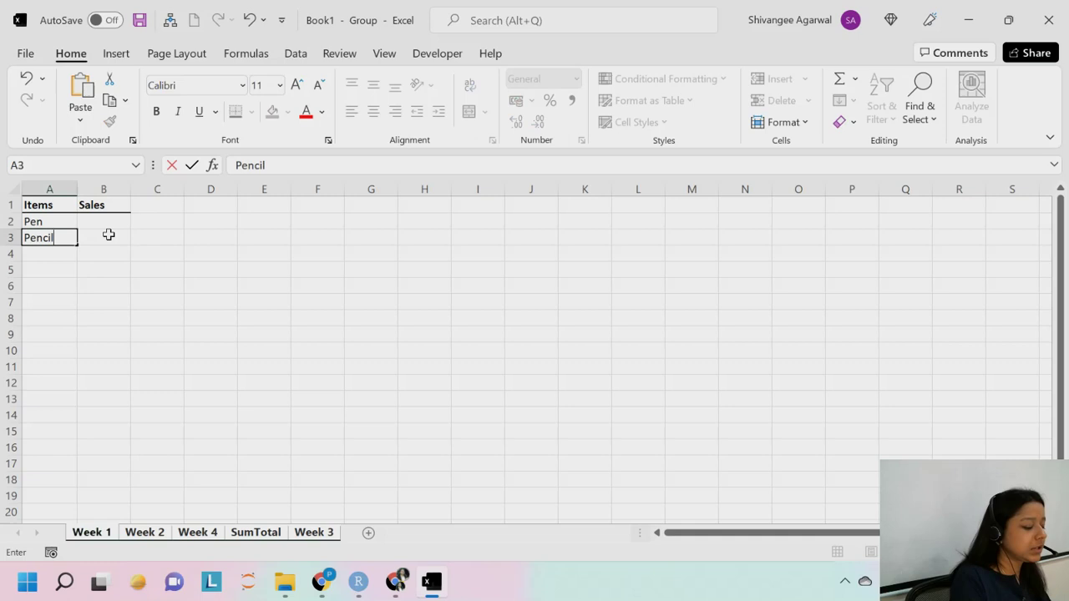
{"action": "key", "text": "Return"}
{"action": "type", "text": "N"}
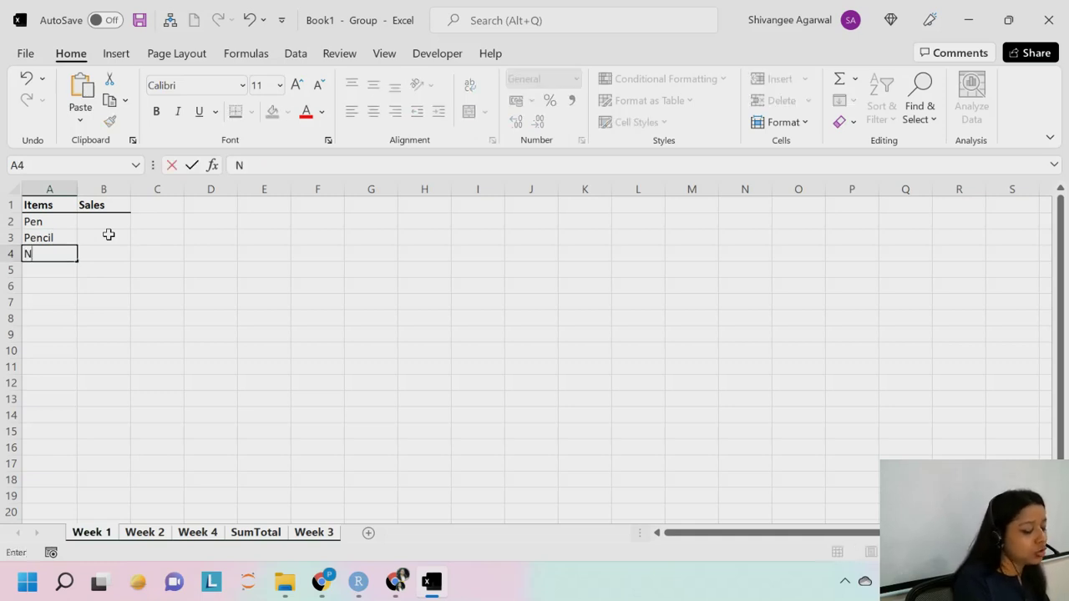
{"action": "type", "text": "otebooks"}
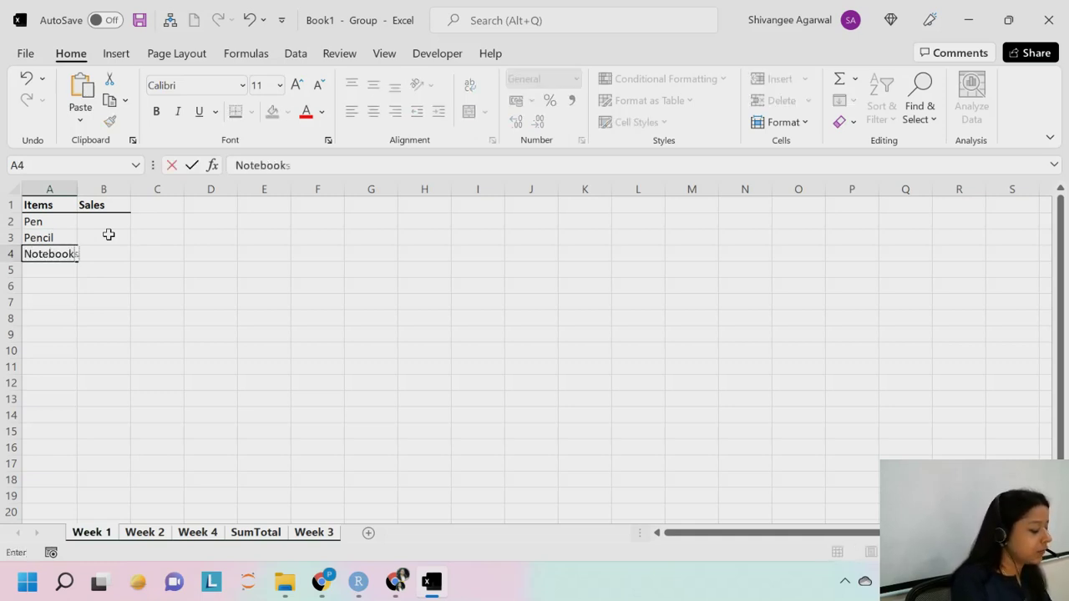
{"action": "key", "text": "Return"}
{"action": "type", "text": "E"}
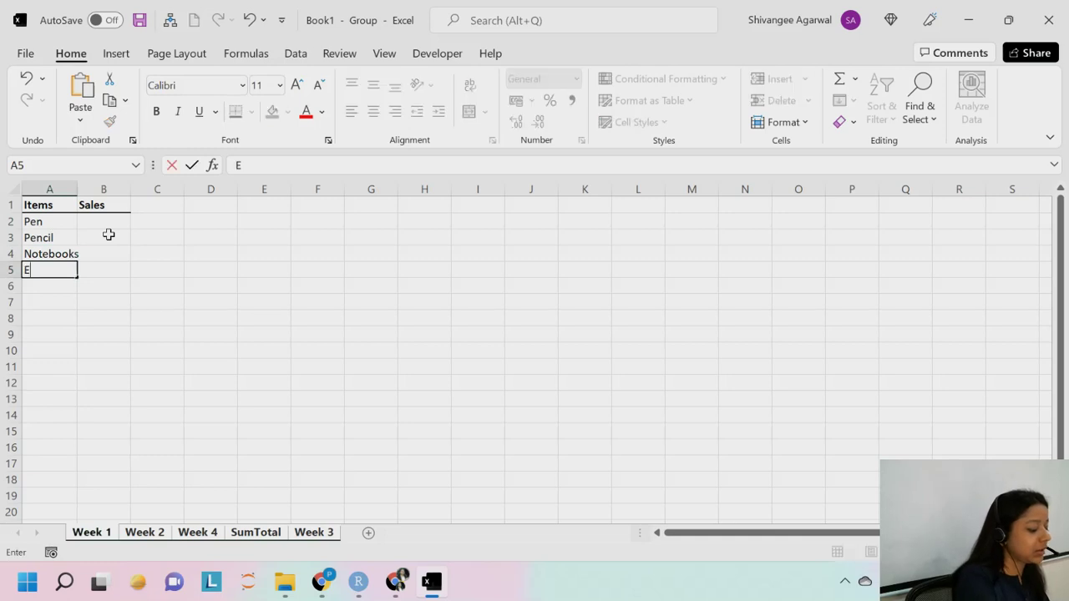
{"action": "type", "text": "rasers"}
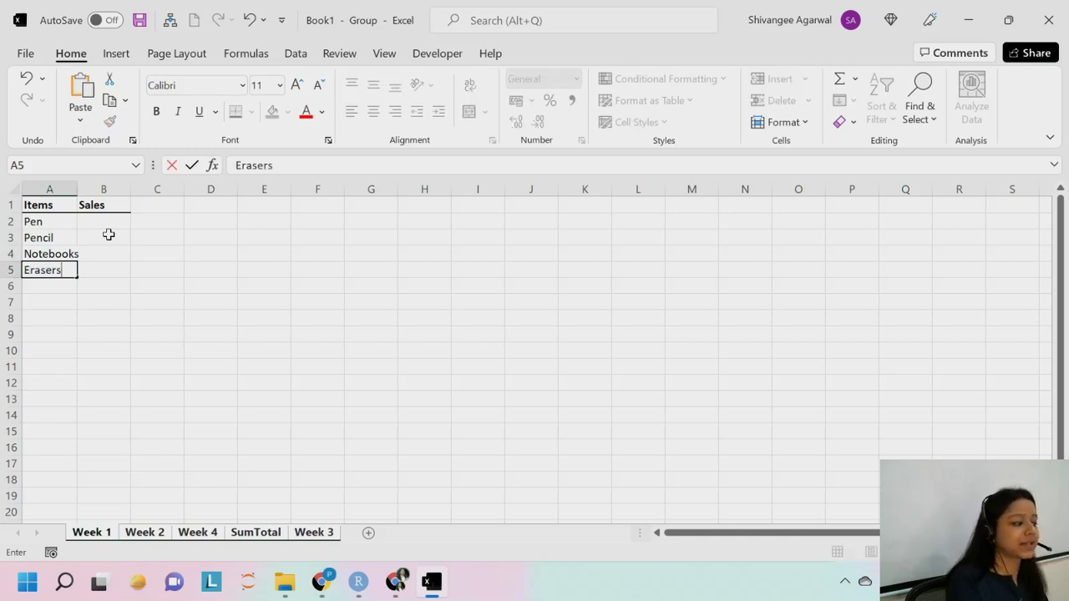
{"action": "key", "text": "Return"}
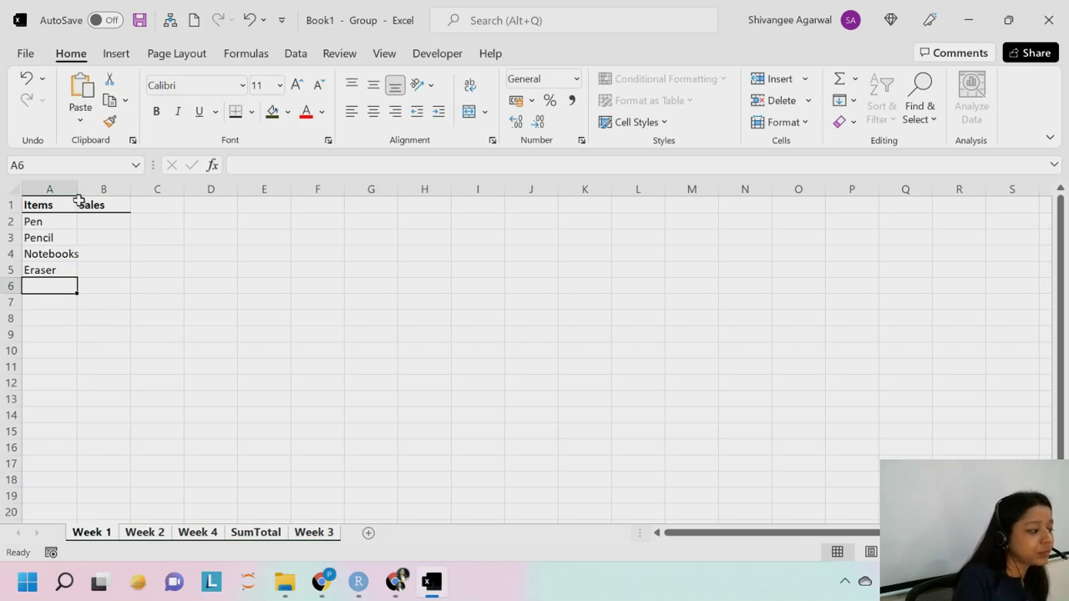
Widen column A to fit Notebooks, then ungroup and check Week 2, Week 4, SumTotal and Week 3
{"action": "left_click_drag", "start_coordinate": [77, 191], "coordinate": [82, 191]}
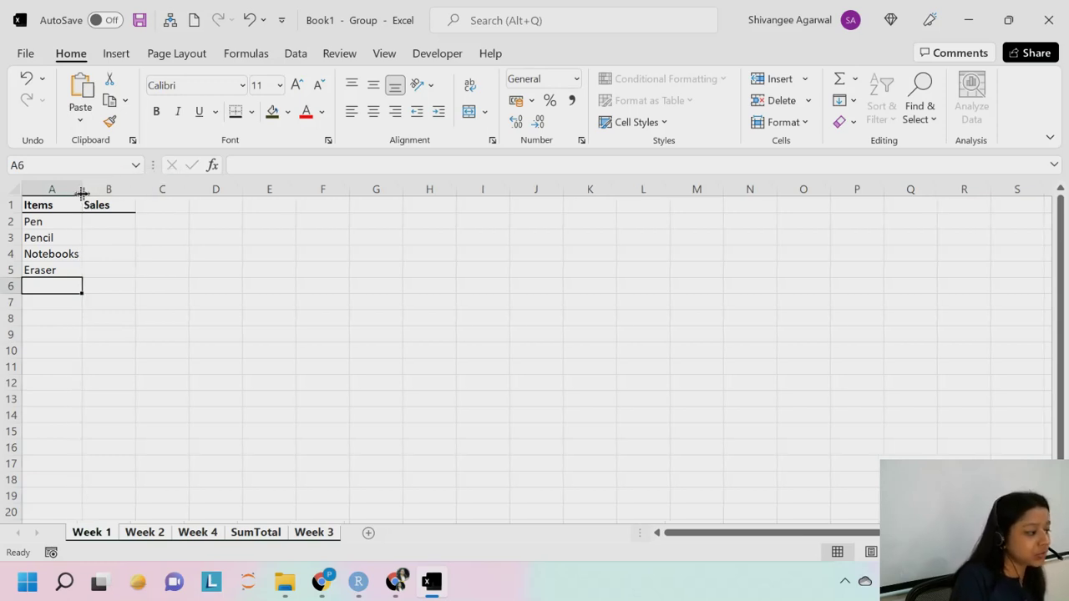
{"action": "left_click", "coordinate": [140, 538]}
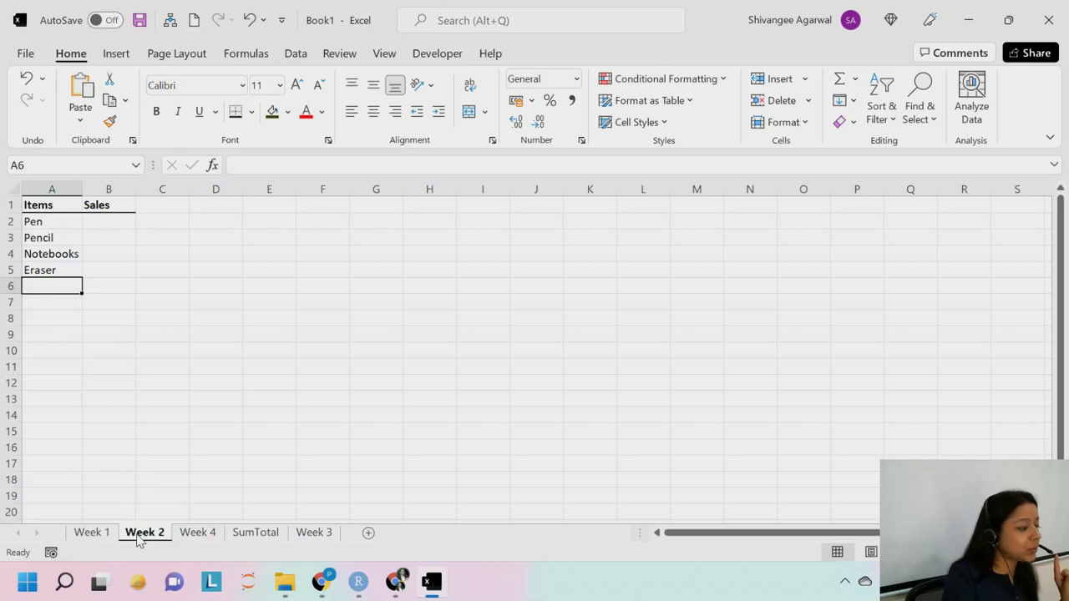
{"action": "left_click", "coordinate": [195, 536]}
{"action": "left_click", "coordinate": [246, 534]}
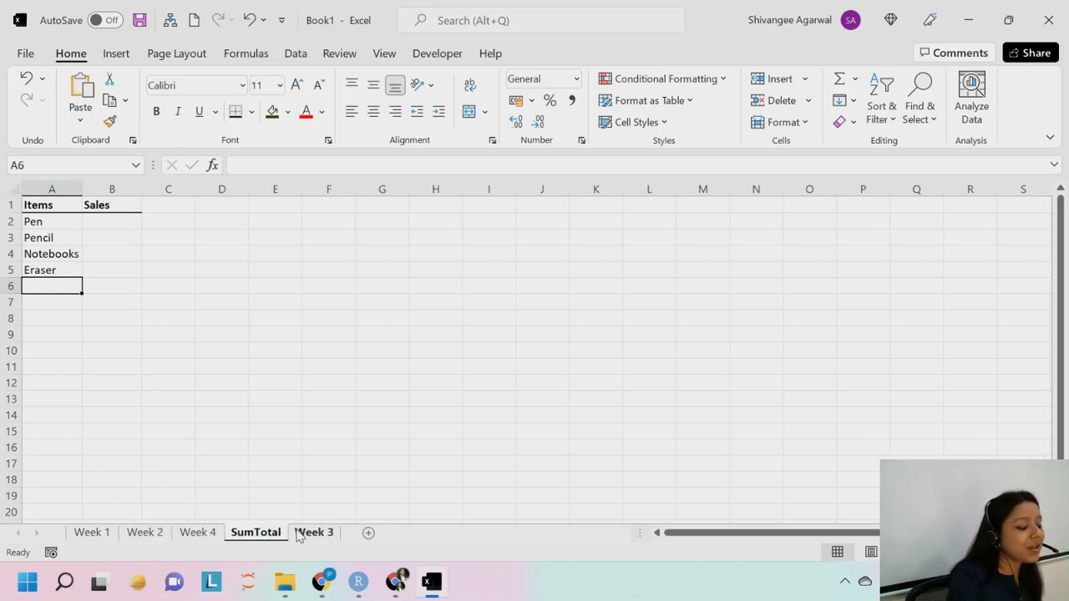
{"action": "left_click", "coordinate": [299, 535]}
{"action": "left_click", "coordinate": [242, 536]}
{"action": "left_click", "coordinate": [197, 535]}
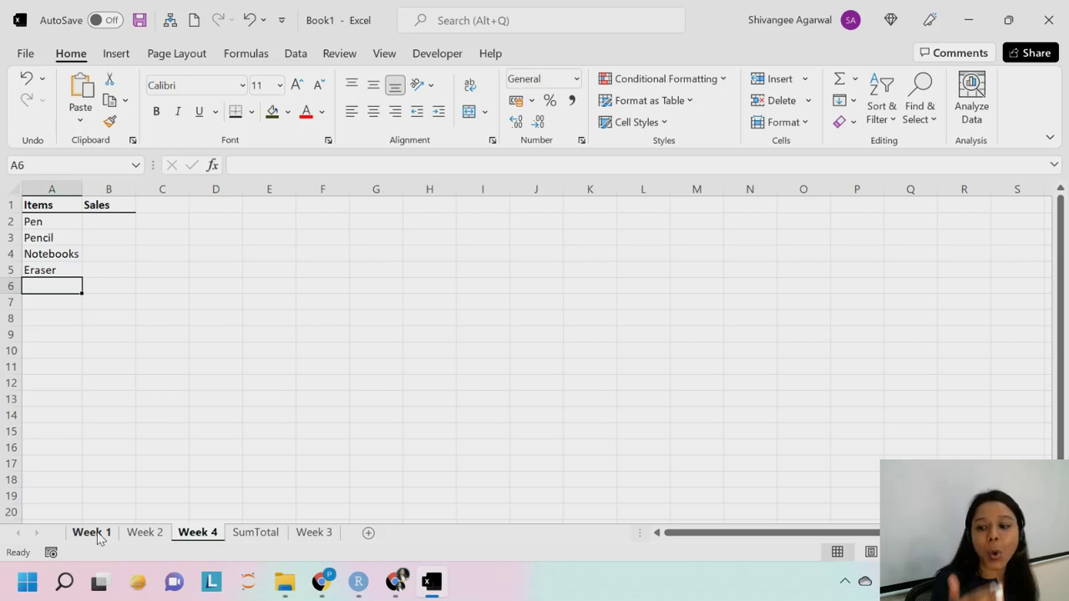
{"action": "left_click", "coordinate": [96, 533]}
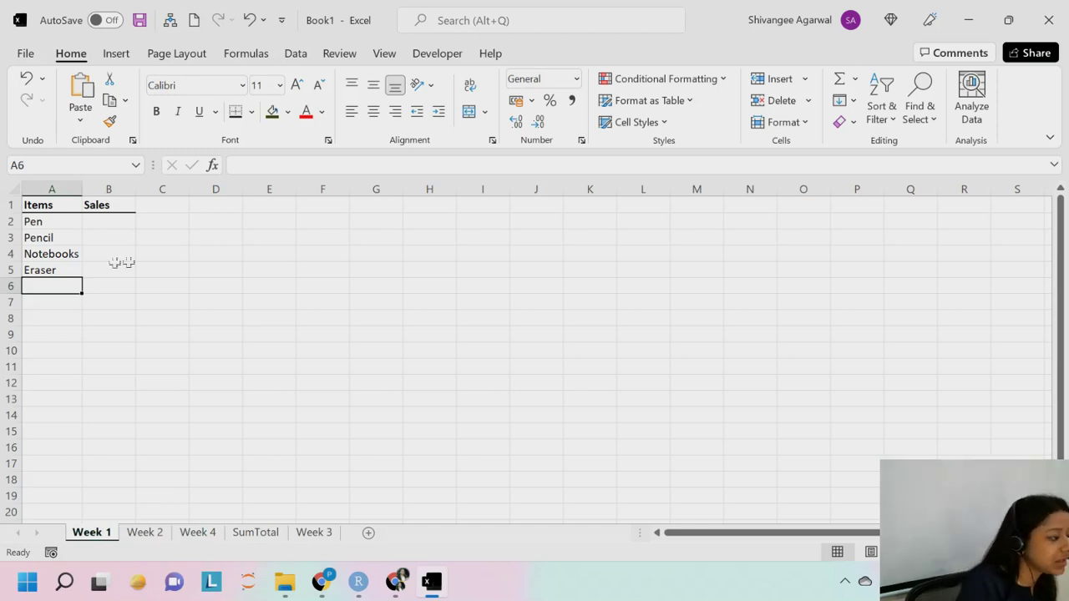
Enter Week 1 sales of 300, 500, 450 and 150 in B2:B5
{"action": "left_click", "coordinate": [95, 220]}
{"action": "type", "text": "300"}
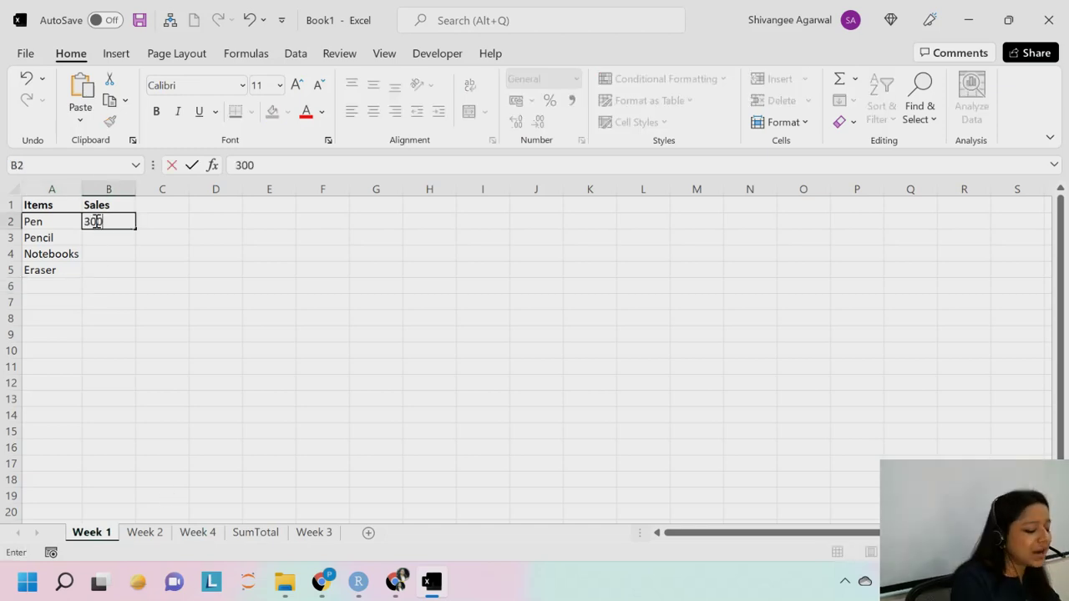
{"action": "key", "text": "Return"}
{"action": "type", "text": "500"}
{"action": "key", "text": "Return"}
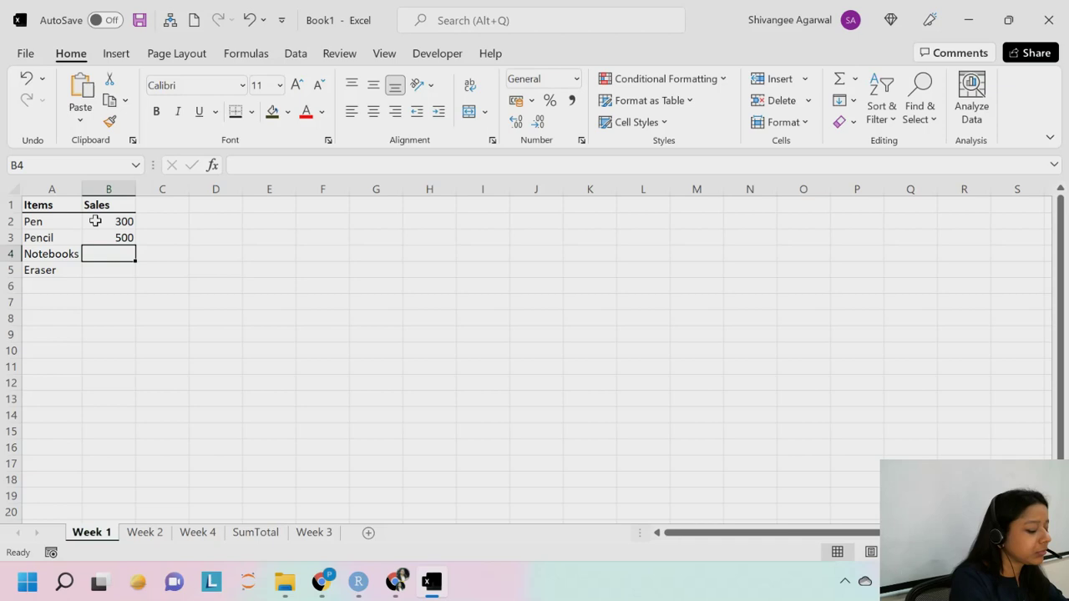
{"action": "type", "text": "450"}
{"action": "key", "text": "Return"}
{"action": "type", "text": "150"}
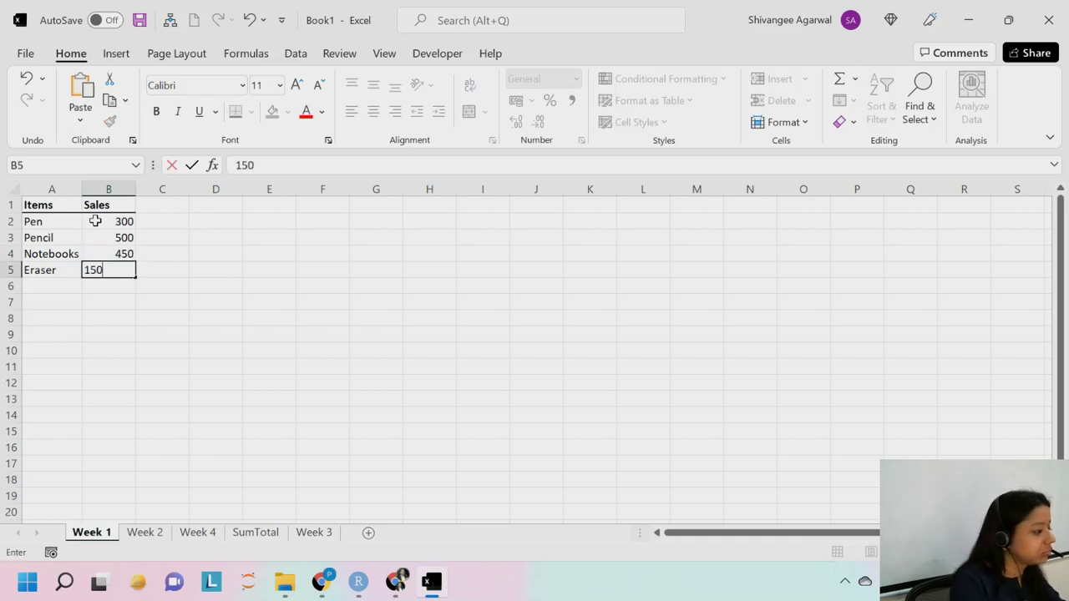
On Week 2, enter sales of 300, 500, 600 and 150 in B2:B5
{"action": "left_click", "coordinate": [144, 534]}
{"action": "left_click", "coordinate": [109, 235]}
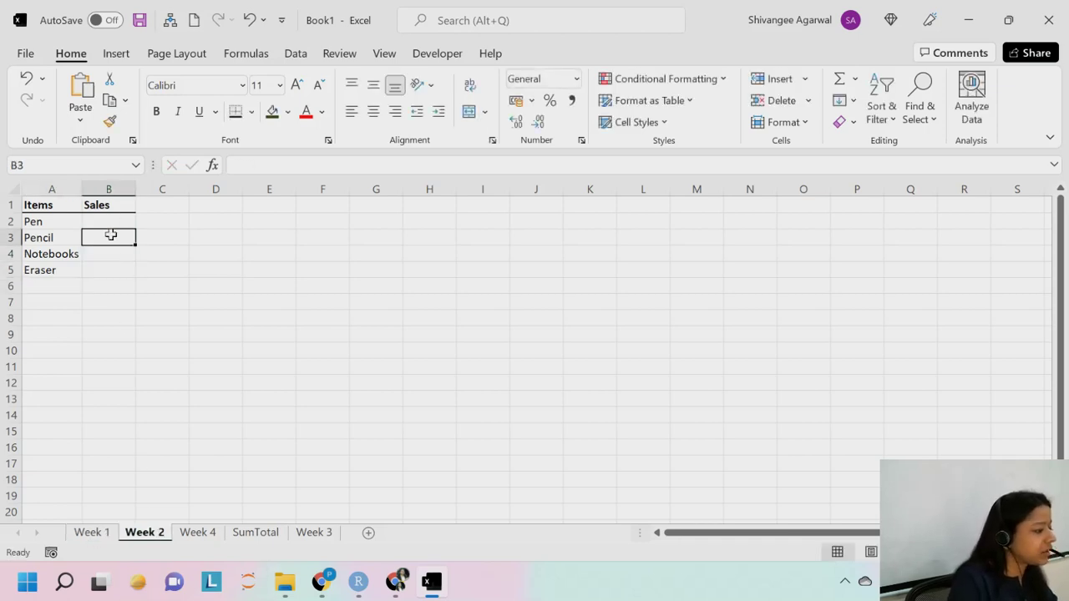
{"action": "left_click", "coordinate": [106, 222]}
{"action": "type", "text": "300"}
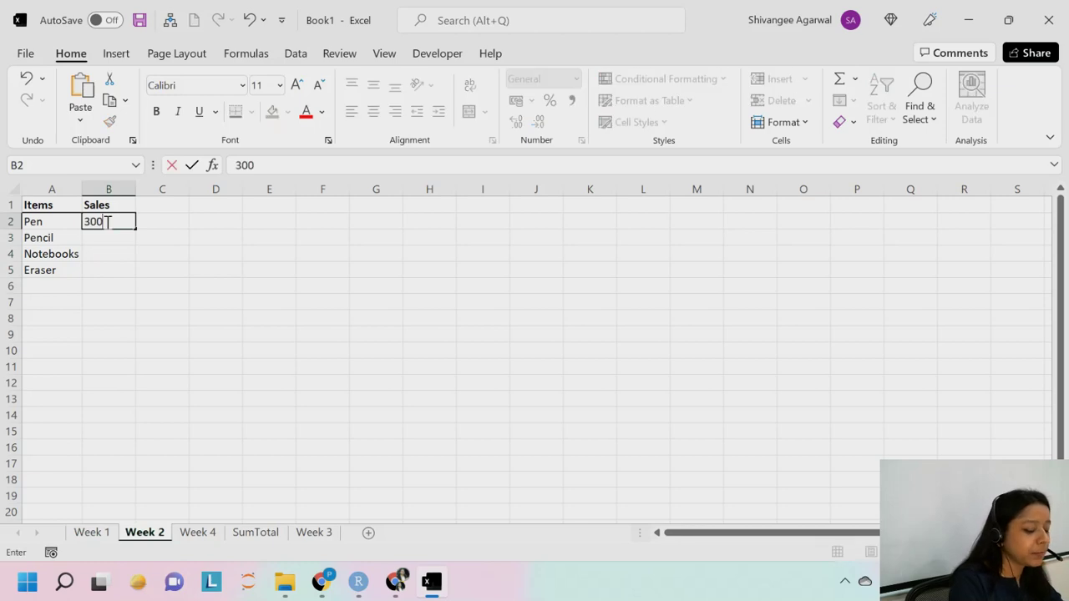
{"action": "key", "text": "Return"}
{"action": "type", "text": "500"}
{"action": "key", "text": "Return"}
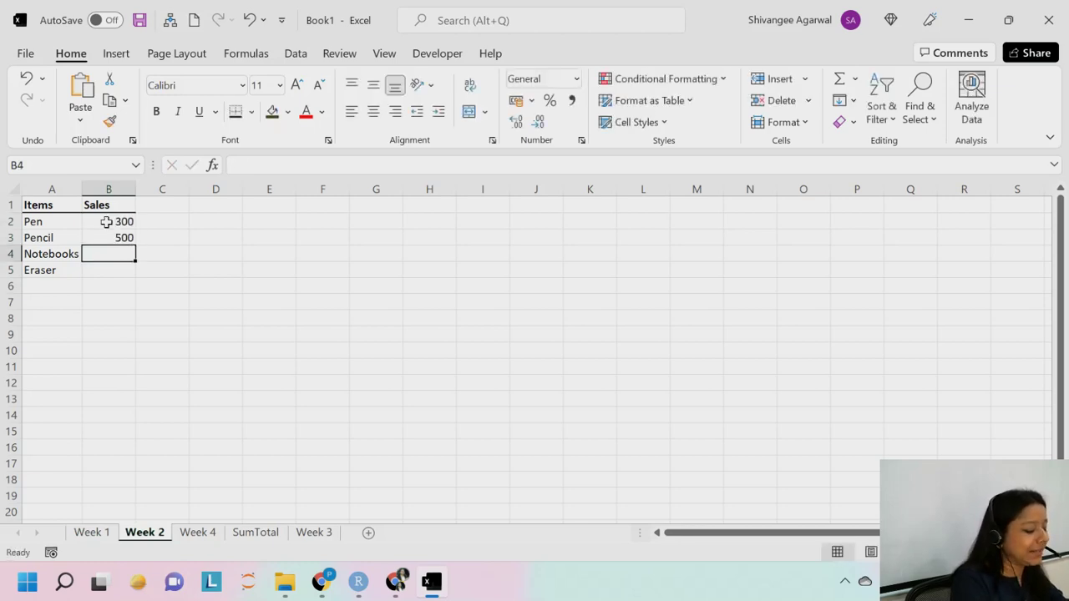
{"action": "type", "text": "600"}
{"action": "key", "text": "Return"}
{"action": "type", "text": "150"}
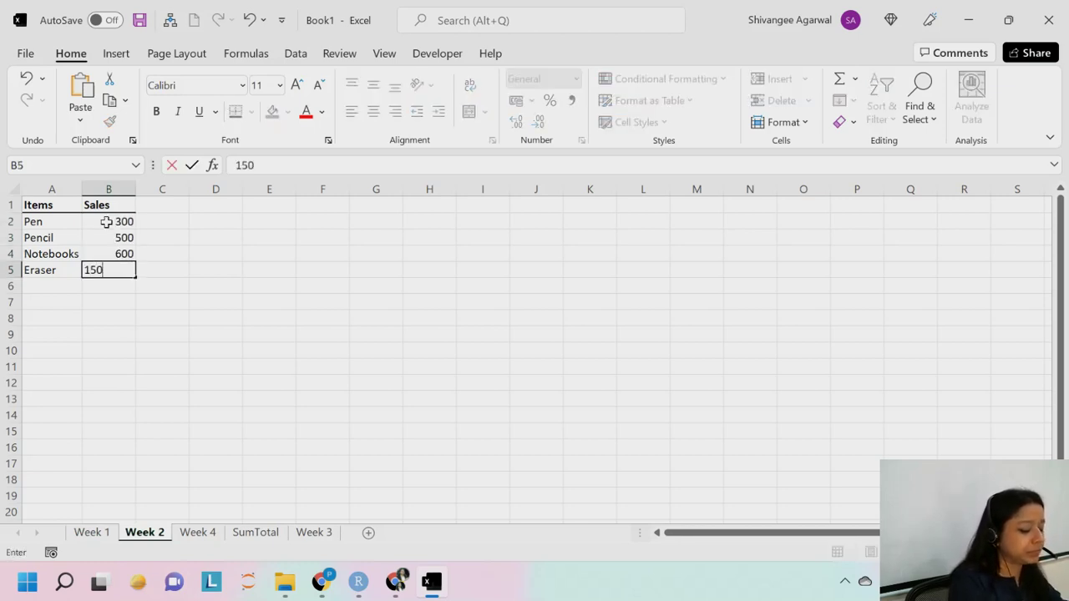
{"action": "key", "text": "Return"}
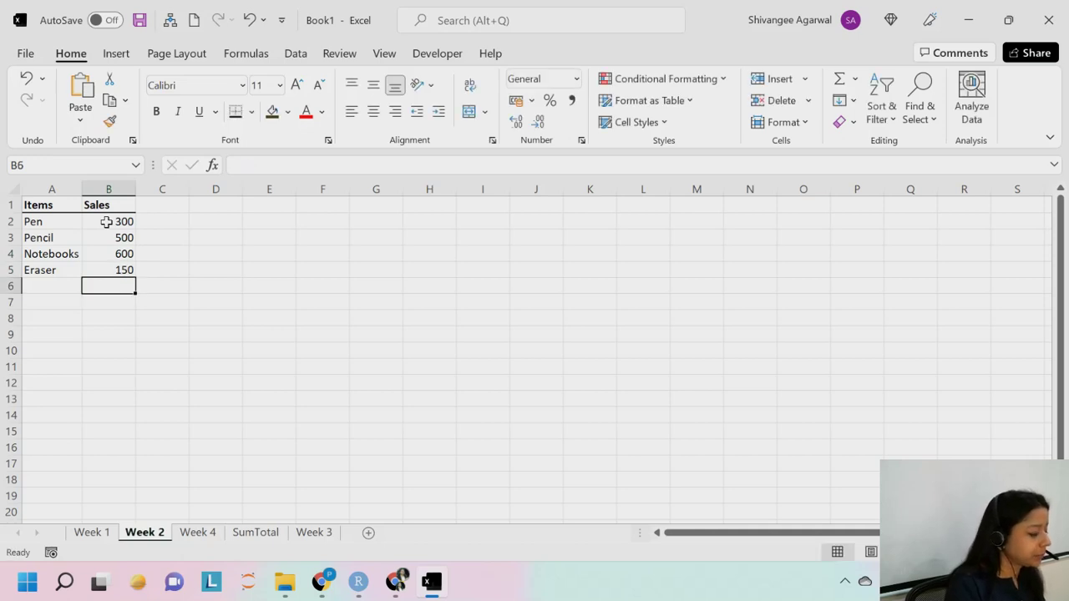
On Week 4, enter sales of 600, 300, 1000 and 300 in B2:B5
{"action": "left_click", "coordinate": [210, 536]}
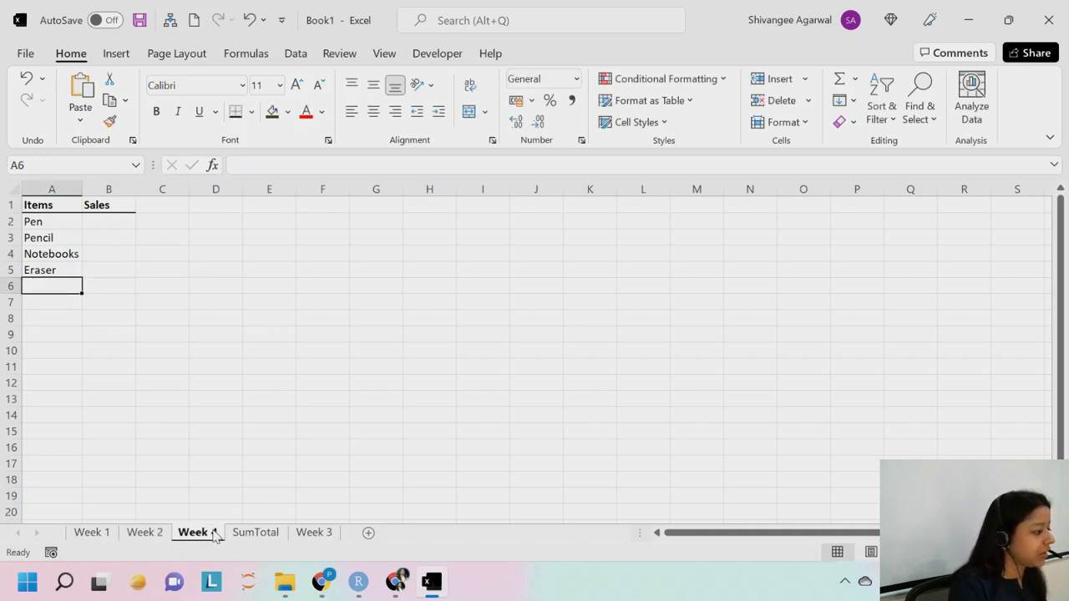
{"action": "left_click", "coordinate": [115, 220]}
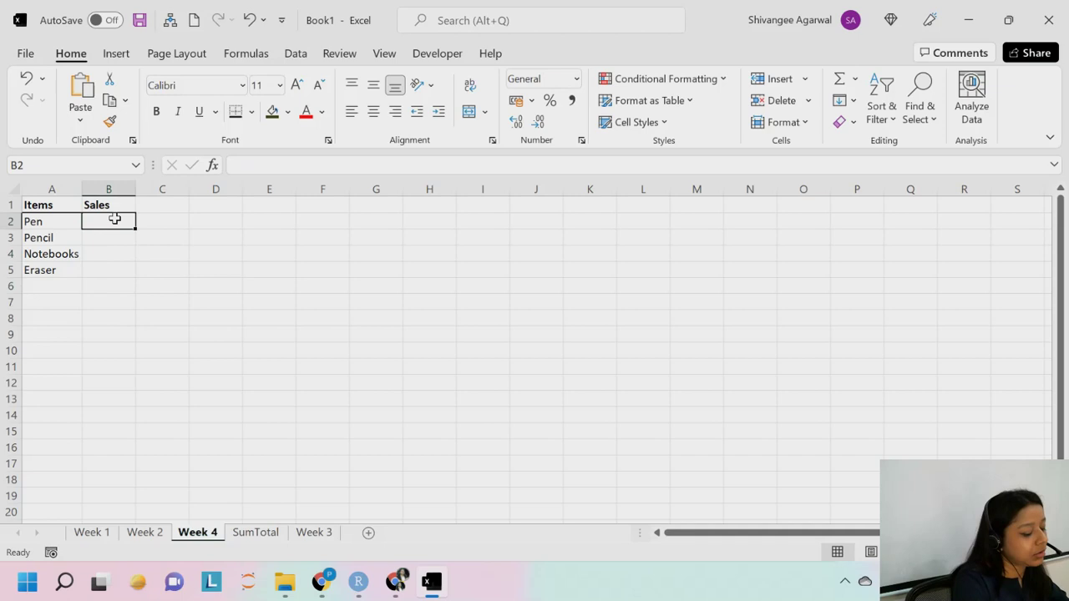
{"action": "type", "text": "600"}
{"action": "key", "text": "Return"}
{"action": "type", "text": "300"}
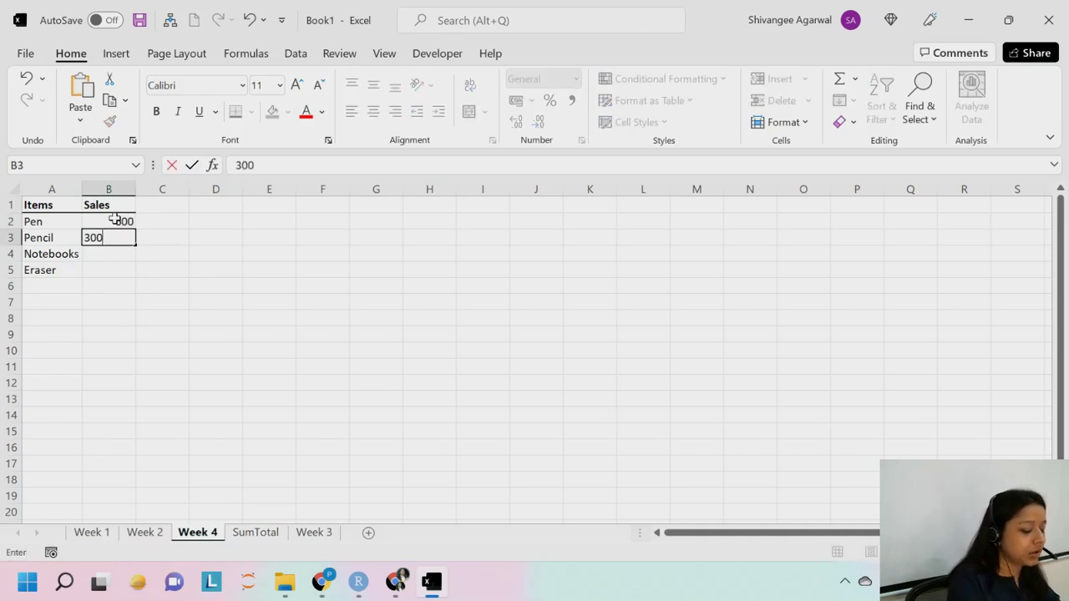
{"action": "key", "text": "Return"}
{"action": "type", "text": "1000"}
{"action": "key", "text": "Return"}
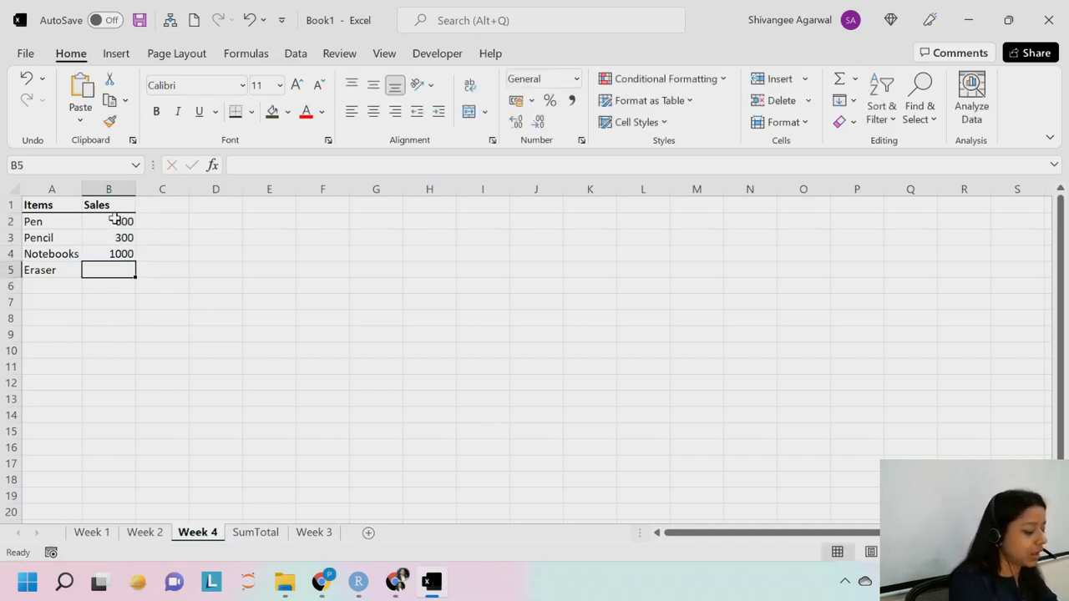
{"action": "type", "text": "300"}
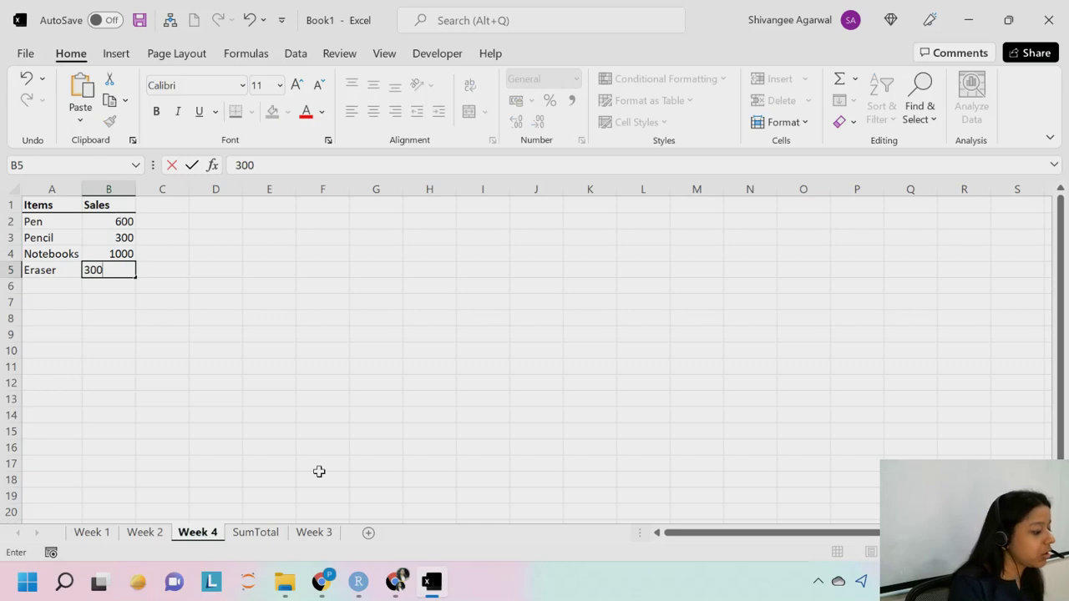
On Week 3, enter sales of 500, 400, 900 and 200 in B2:B5
{"action": "left_click", "coordinate": [326, 535]}
{"action": "left_click", "coordinate": [111, 235]}
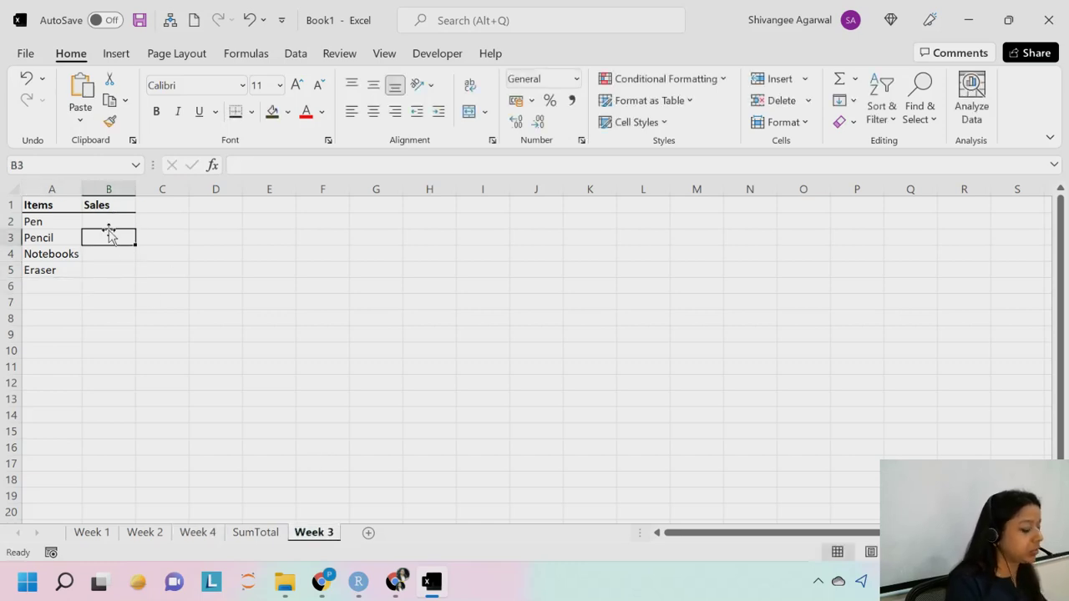
{"action": "left_click", "coordinate": [109, 227]}
{"action": "type", "text": "500"}
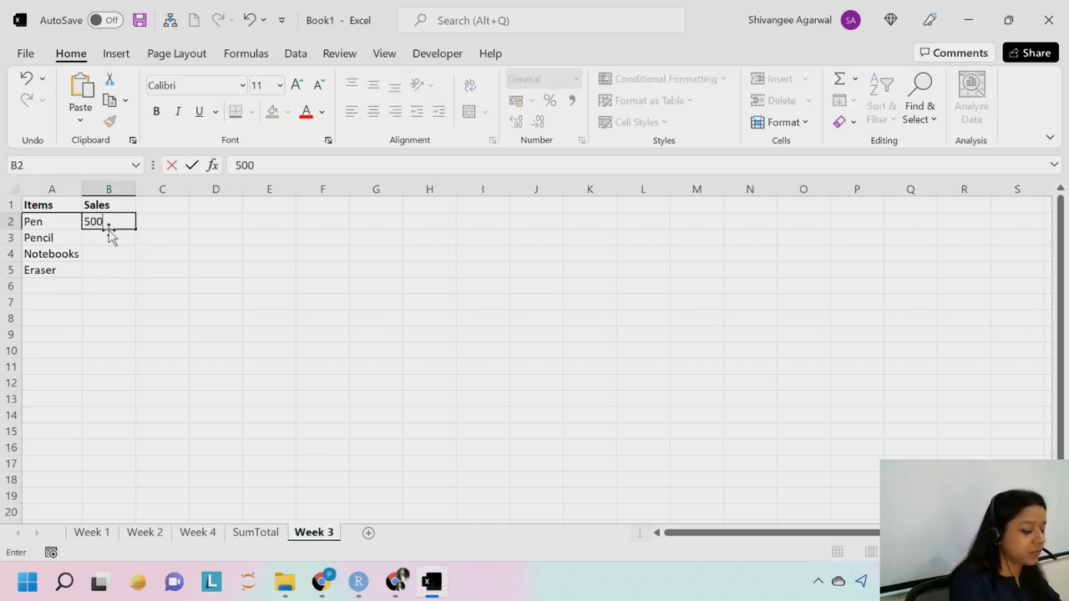
{"action": "key", "text": "Return"}
{"action": "type", "text": "400"}
{"action": "key", "text": "Return"}
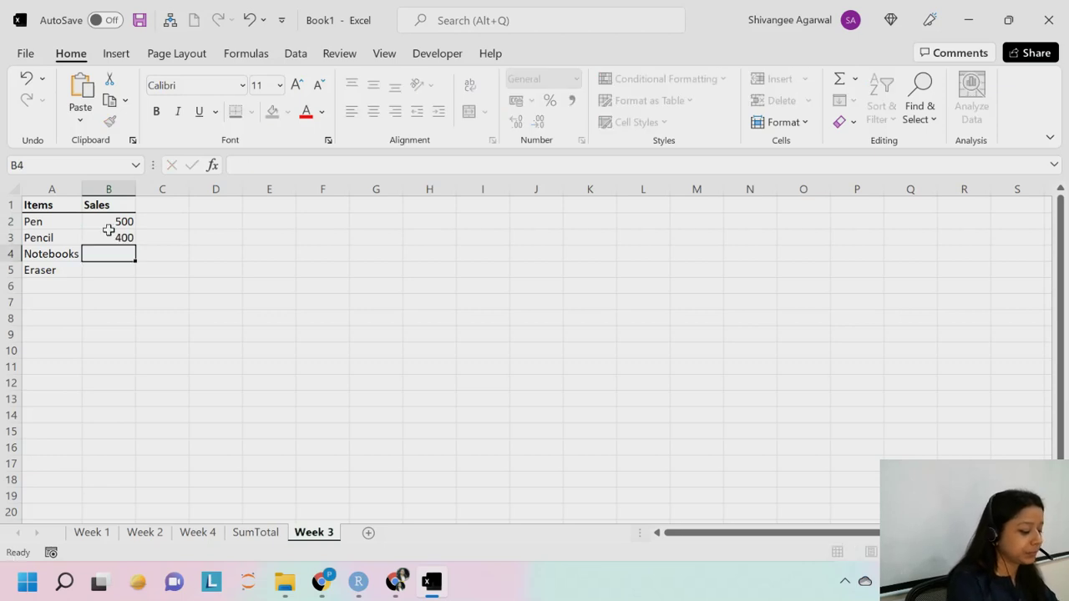
{"action": "type", "text": "900"}
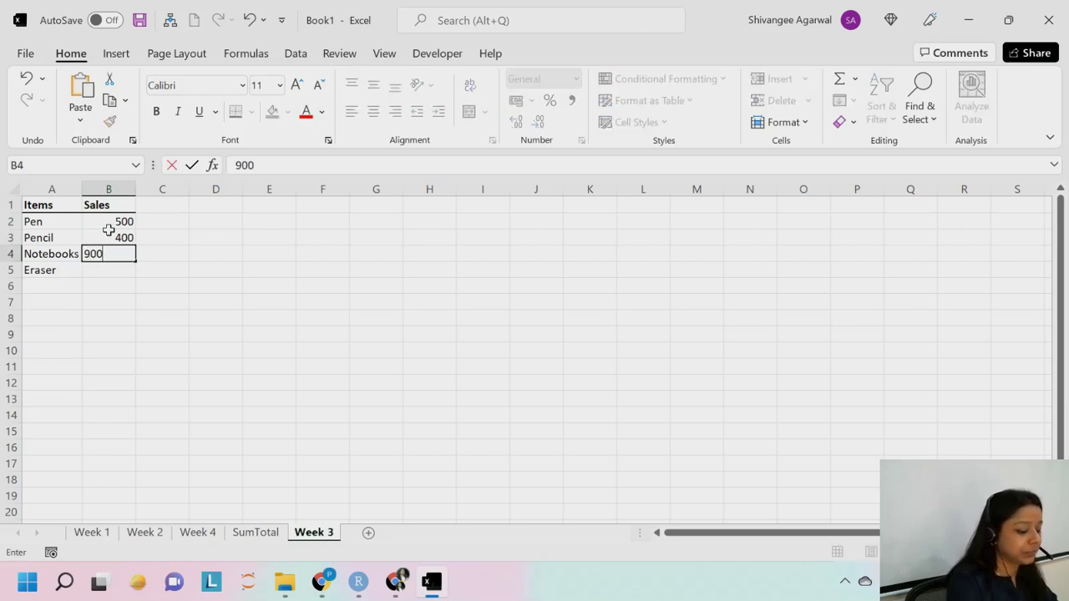
{"action": "key", "text": "Return"}
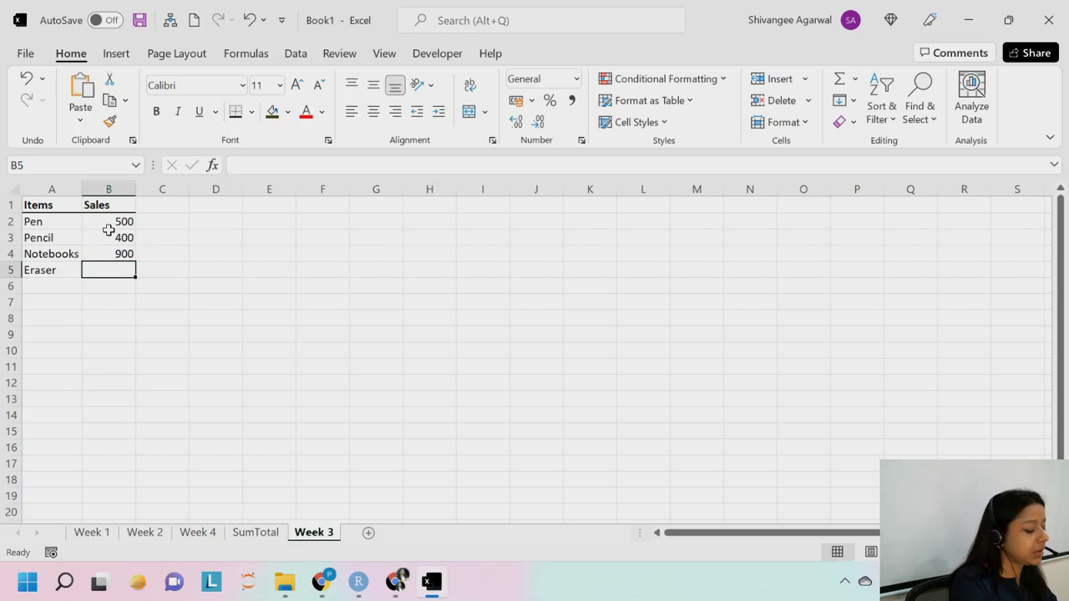
{"action": "type", "text": "200"}
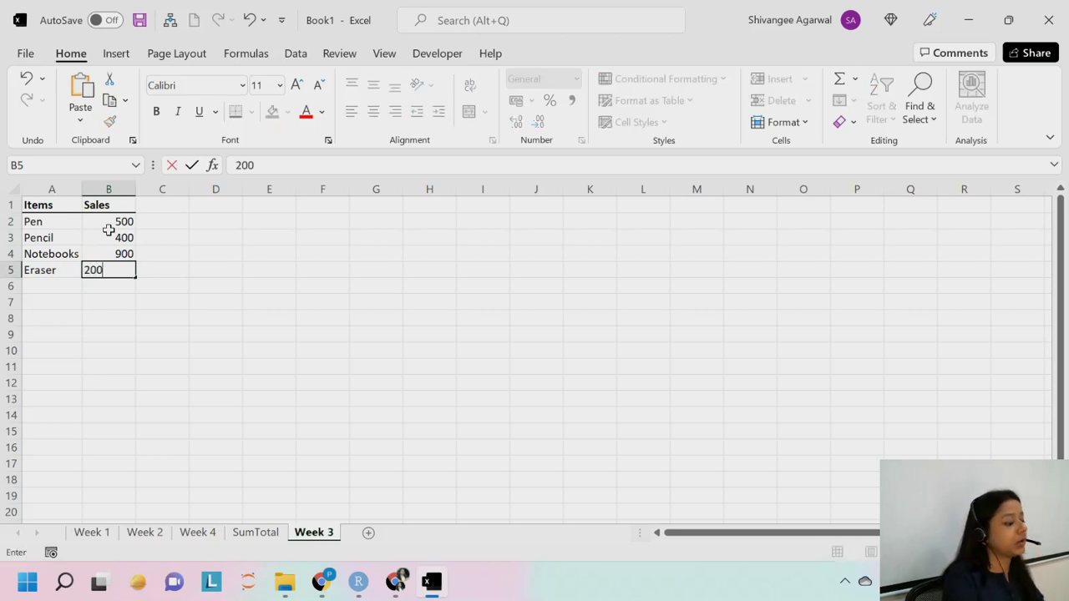
{"action": "left_click", "coordinate": [93, 534]}
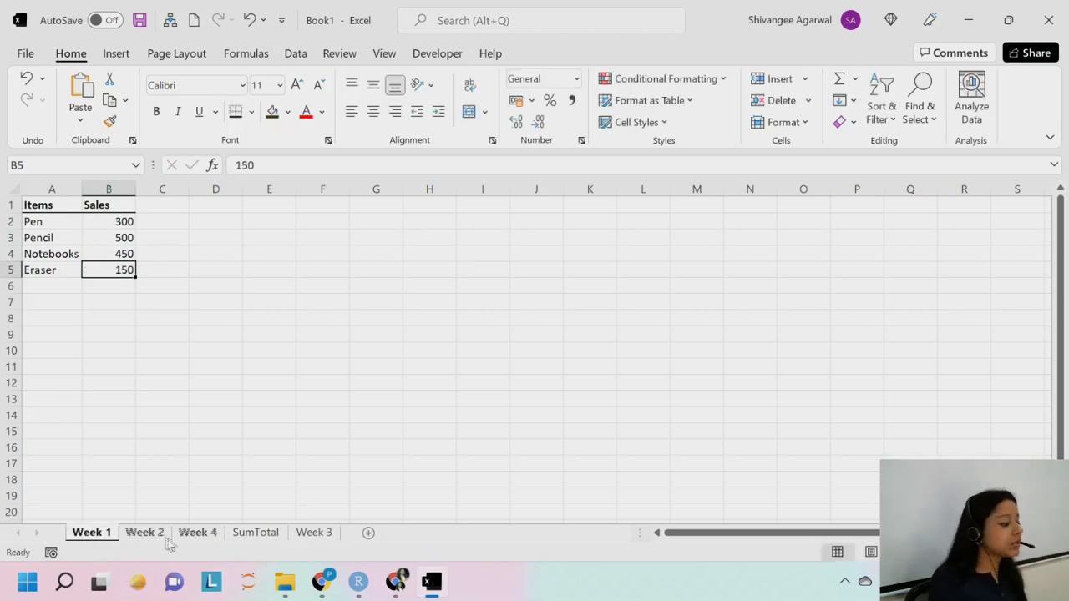
Go to the SumTotal sheet and select Pen's total cell B2
{"action": "left_click", "coordinate": [238, 535]}
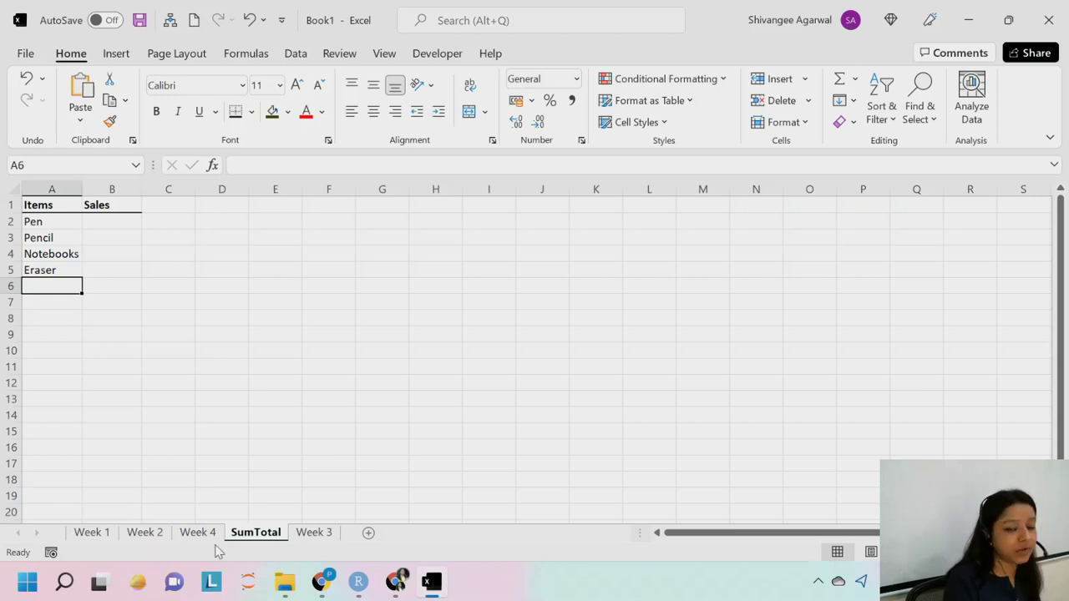
{"action": "left_click", "coordinate": [112, 220]}
{"action": "left_click", "coordinate": [113, 234]}
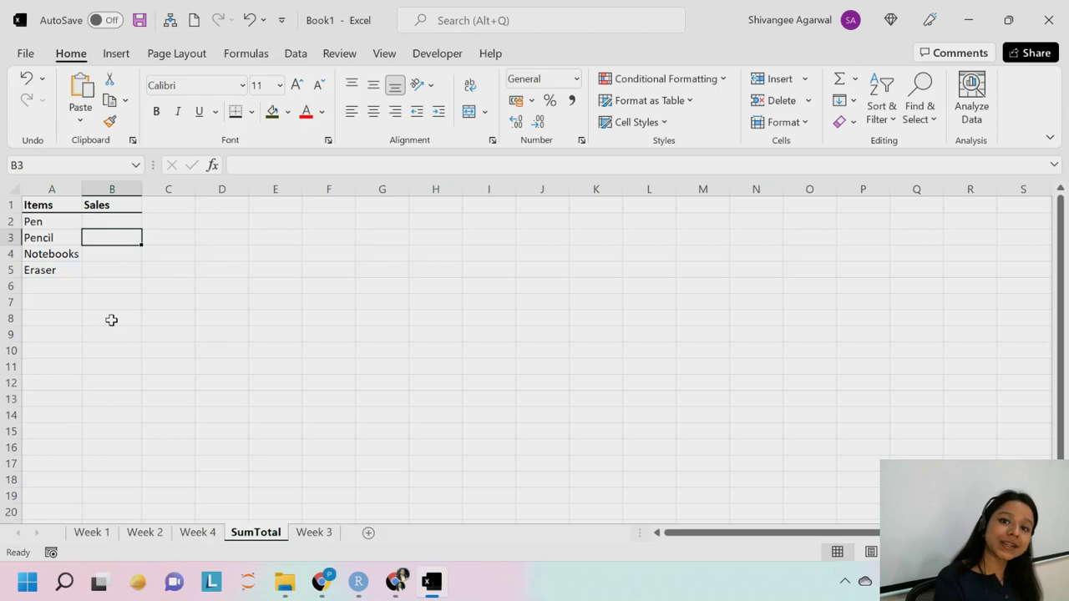
{"action": "left_click", "coordinate": [118, 219]}
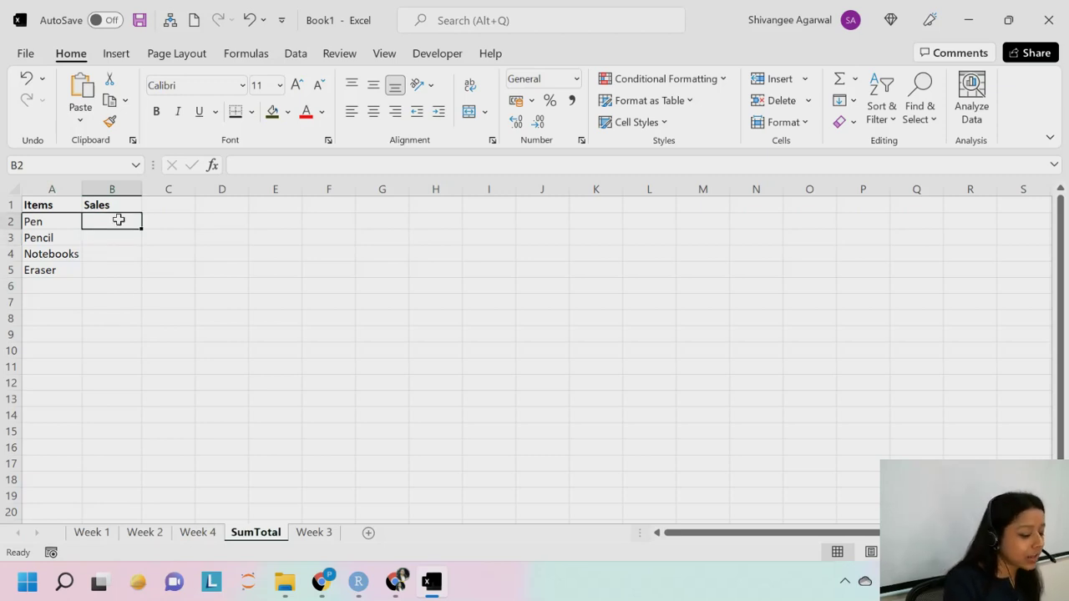
Enter ='Week 1'!B2+'Week 2'!B2+'Week 4'!B2 in SumTotal B2, giving 1200
{"action": "type", "text": "="}
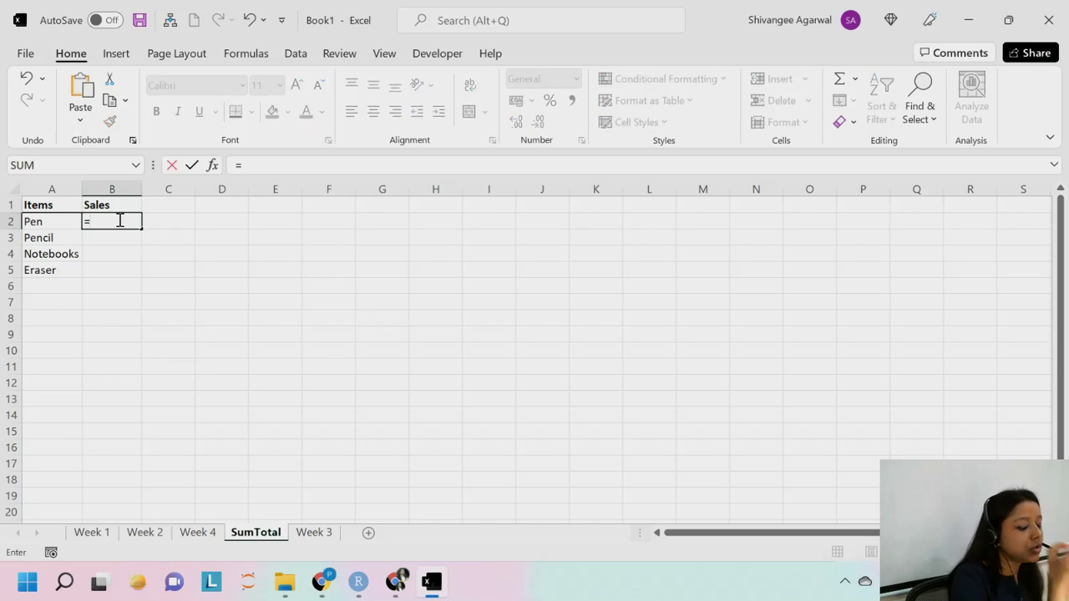
{"action": "left_click", "coordinate": [91, 532]}
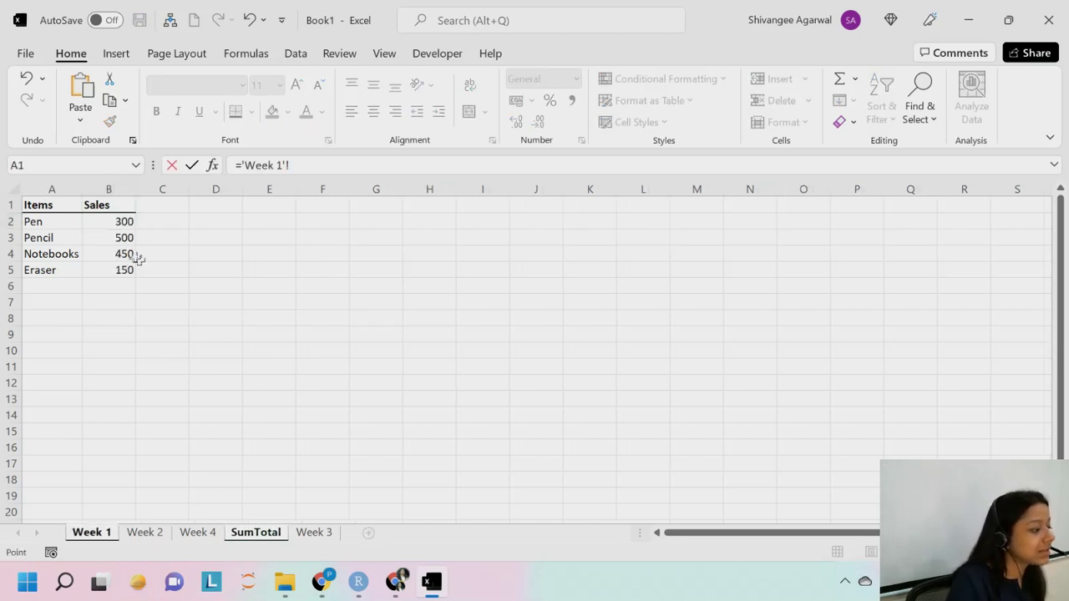
{"action": "left_click", "coordinate": [118, 222]}
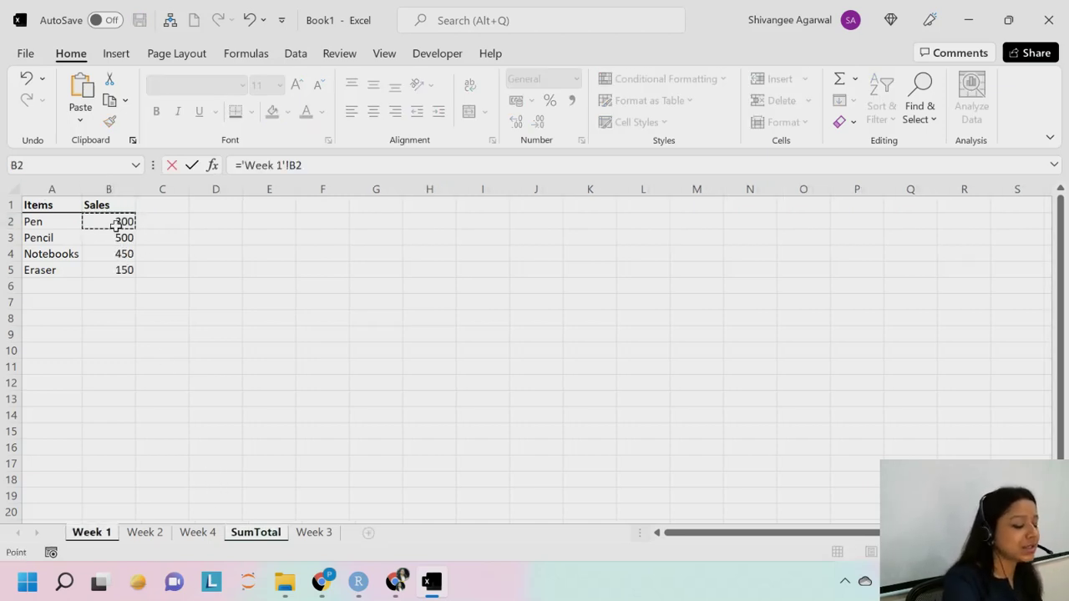
{"action": "type", "text": "+"}
{"action": "left_click", "coordinate": [144, 532]}
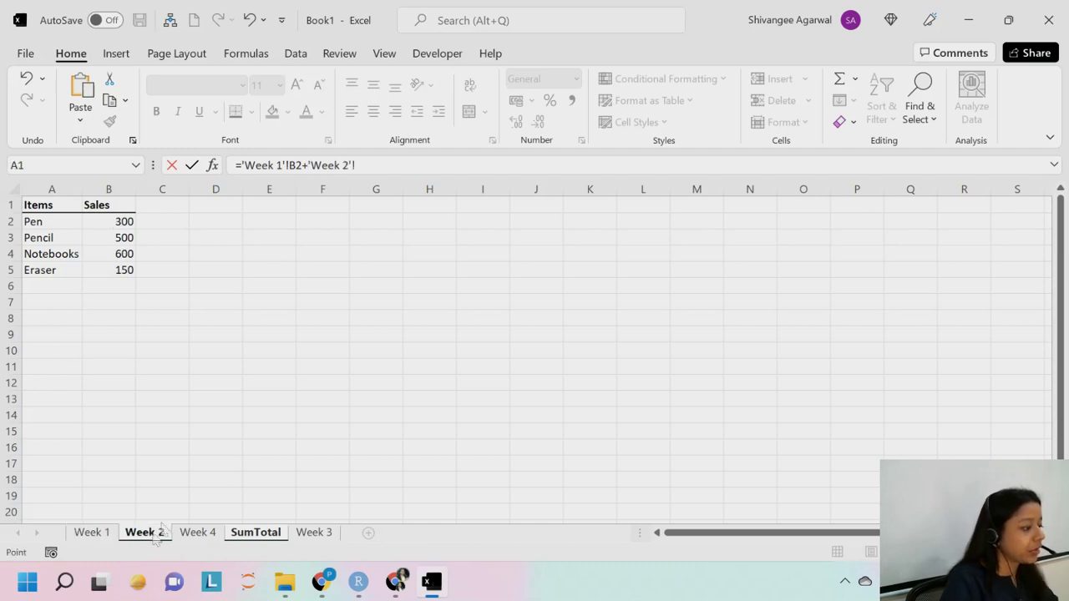
{"action": "left_click", "coordinate": [124, 221]}
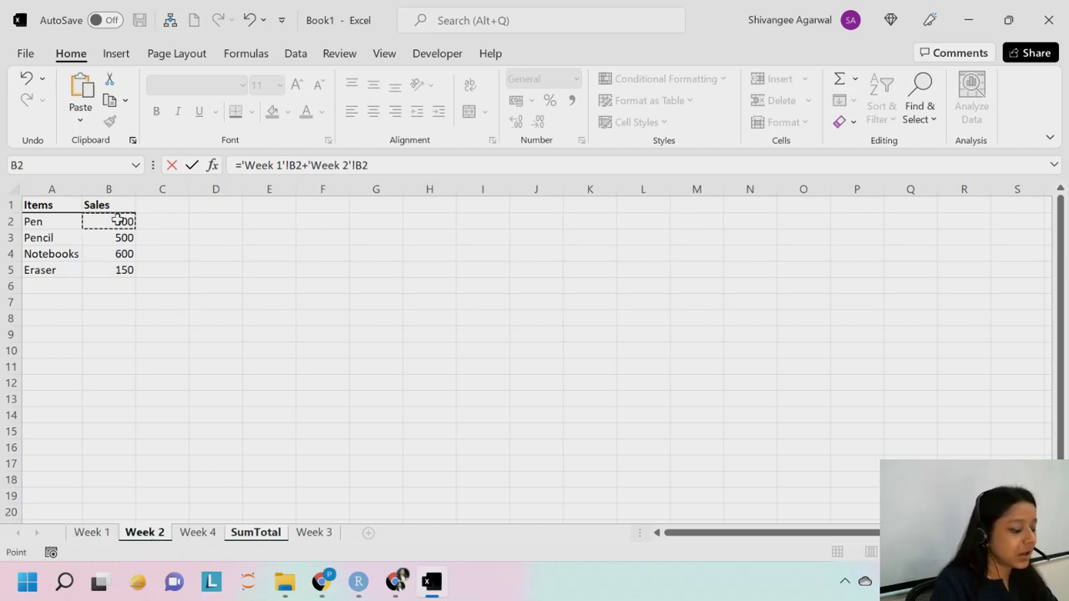
{"action": "key", "text": "Up"}
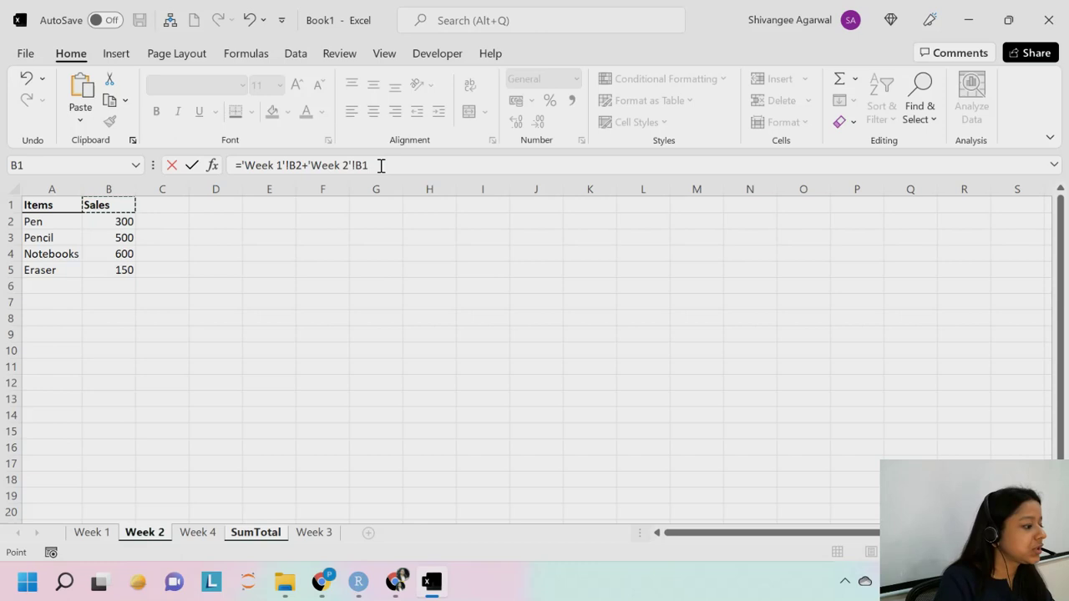
{"action": "left_click", "coordinate": [129, 221]}
{"action": "type", "text": "+"}
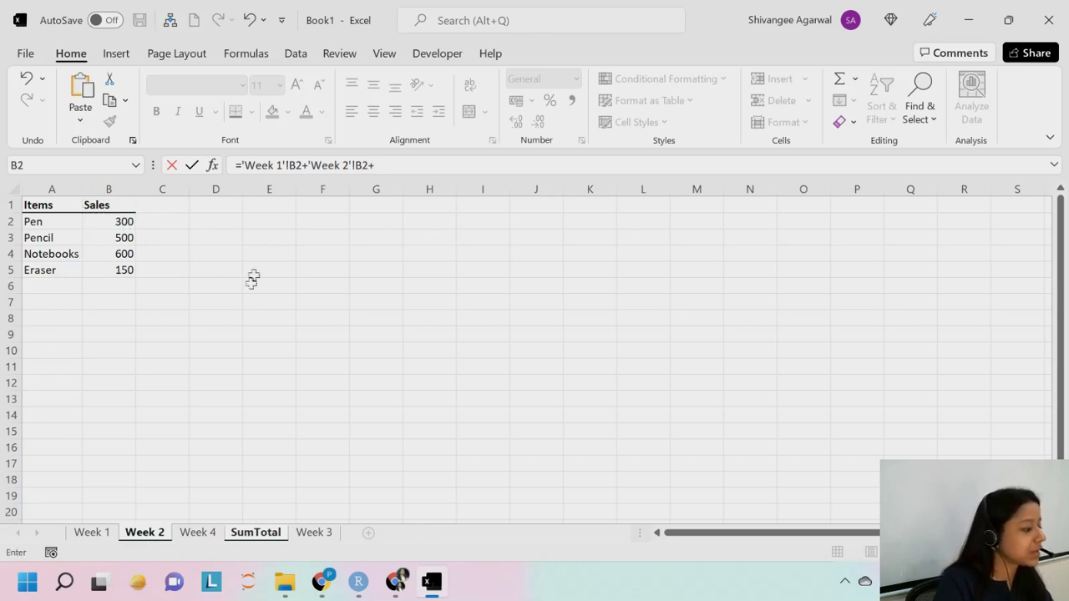
{"action": "left_click", "coordinate": [197, 532]}
{"action": "left_click", "coordinate": [108, 221]}
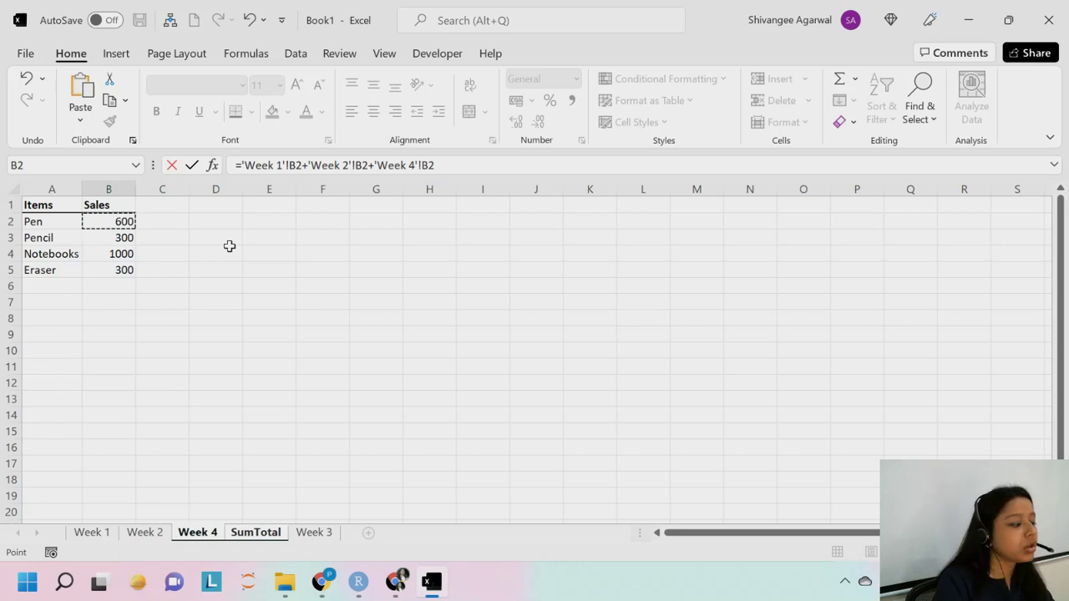
{"action": "key", "text": "Return"}
{"action": "left_click", "coordinate": [134, 219]}
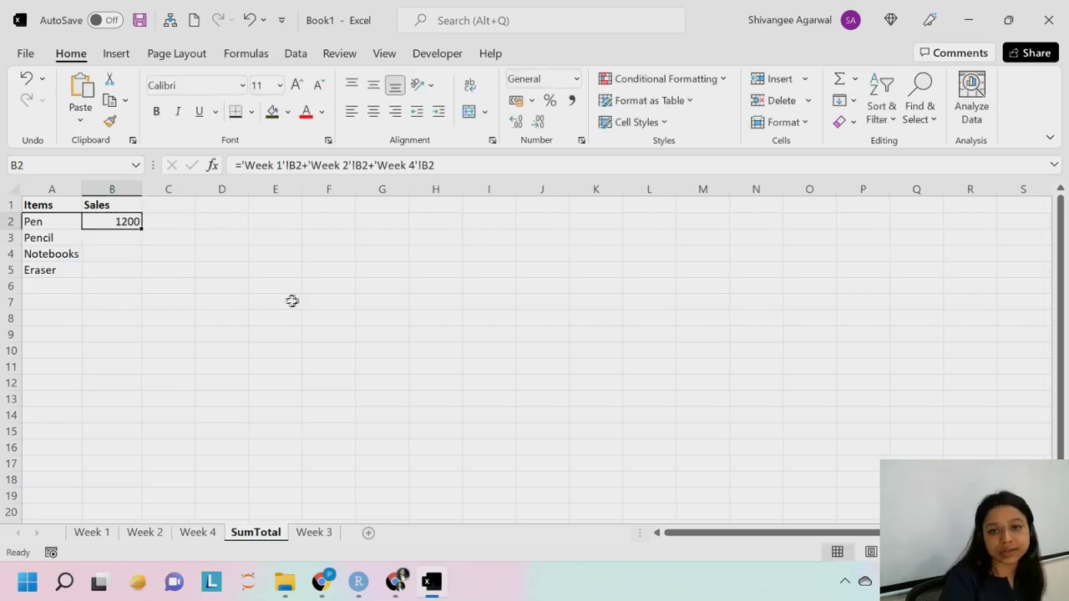
{"action": "left_click", "coordinate": [104, 535]}
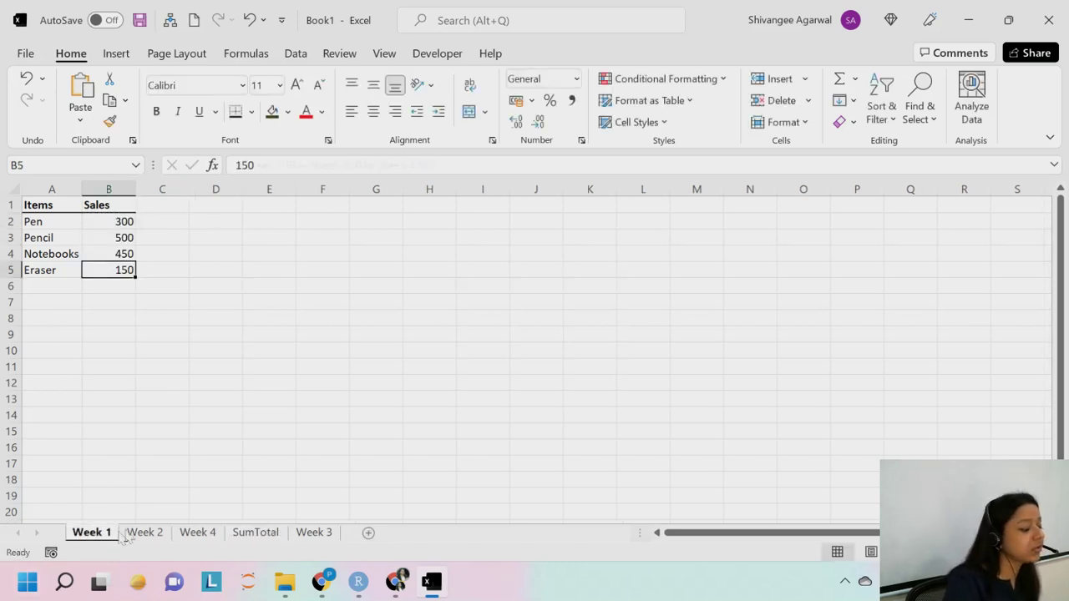
Review the Week 2 and Week 4 sales, then return to SumTotal
{"action": "left_click", "coordinate": [146, 534]}
{"action": "left_click", "coordinate": [200, 534]}
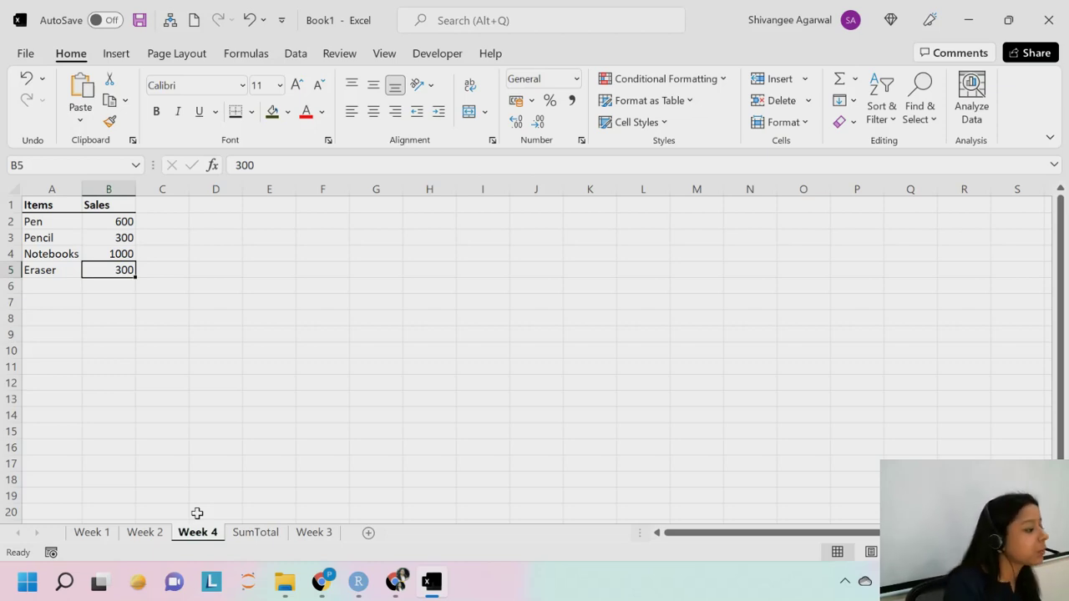
{"action": "left_click", "coordinate": [252, 534]}
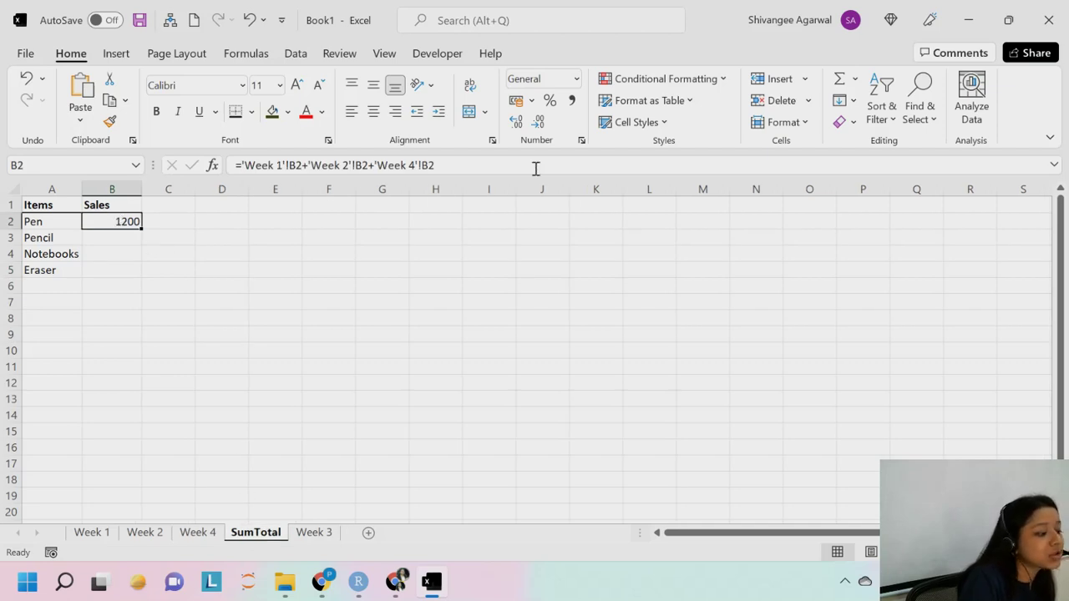
Rewrite Pen's total in B2 as =SUM('Week 1:Week 4'!B2), still showing 1200
{"action": "key", "text": "BackSpace"}
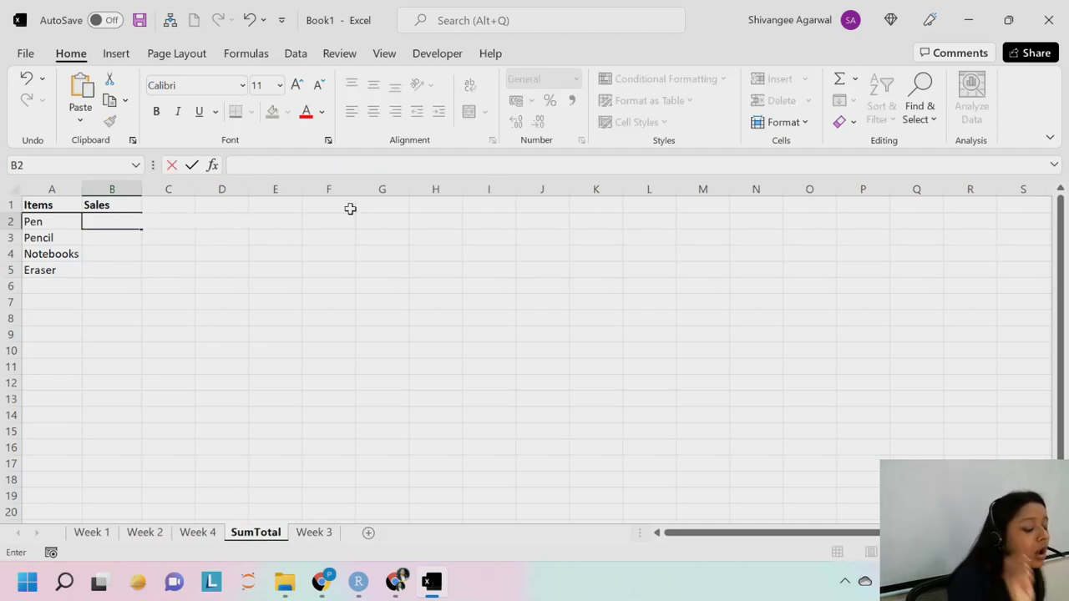
{"action": "type", "text": "="}
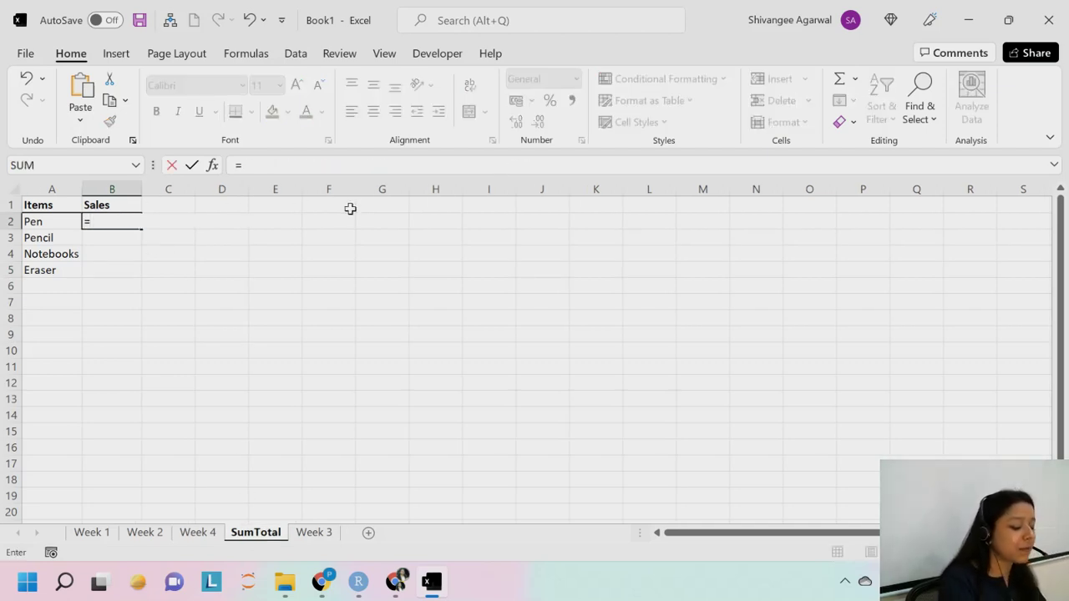
{"action": "type", "text": "SUM"}
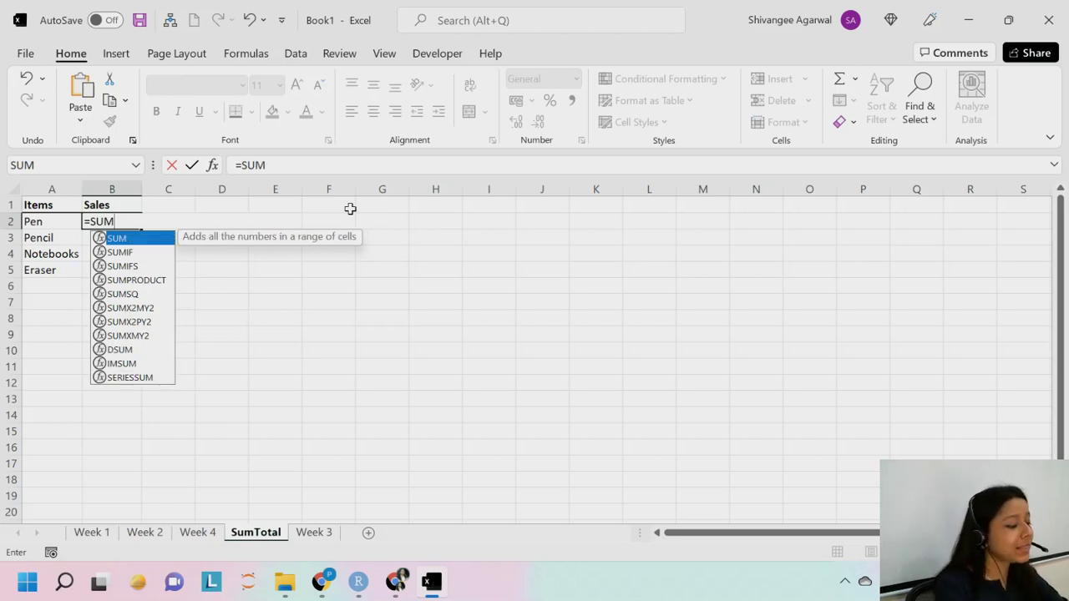
{"action": "type", "text": "("}
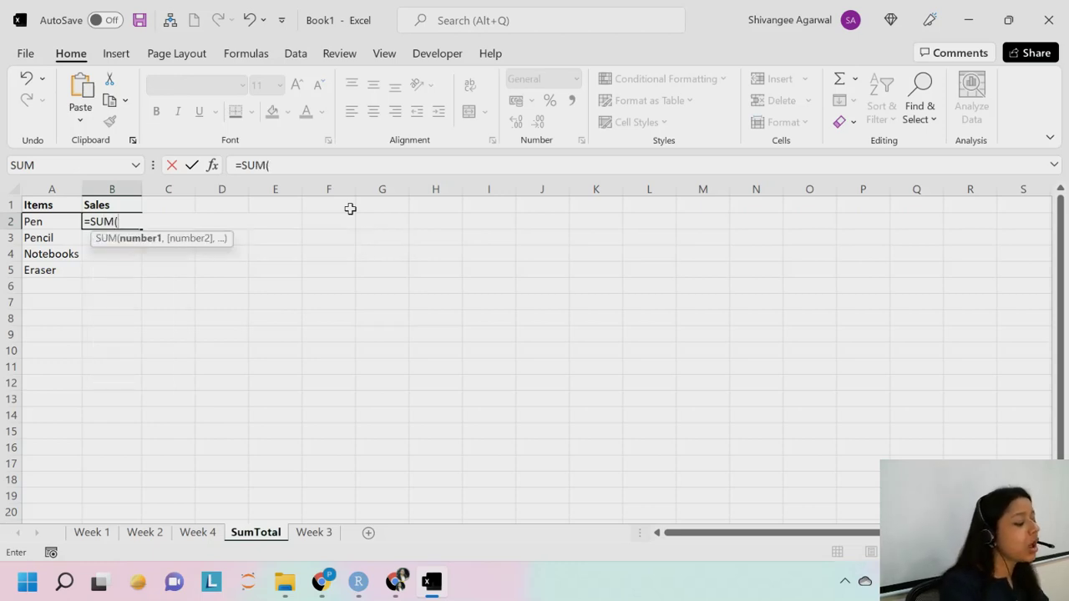
{"action": "left_click", "coordinate": [105, 534]}
{"action": "left_click", "coordinate": [111, 220]}
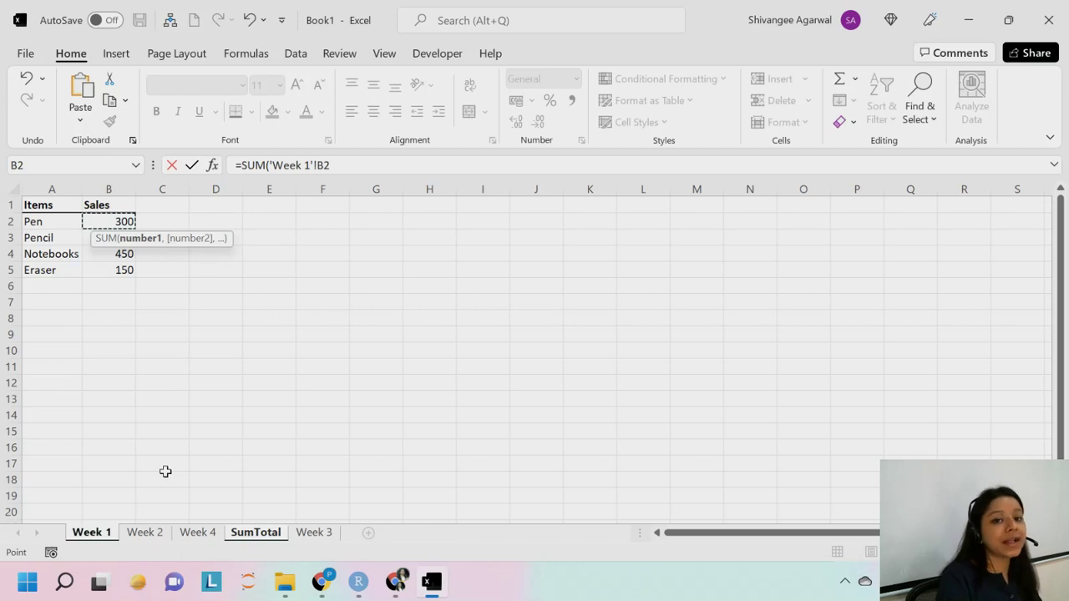
{"action": "left_click", "coordinate": [150, 536], "text": "shift"}
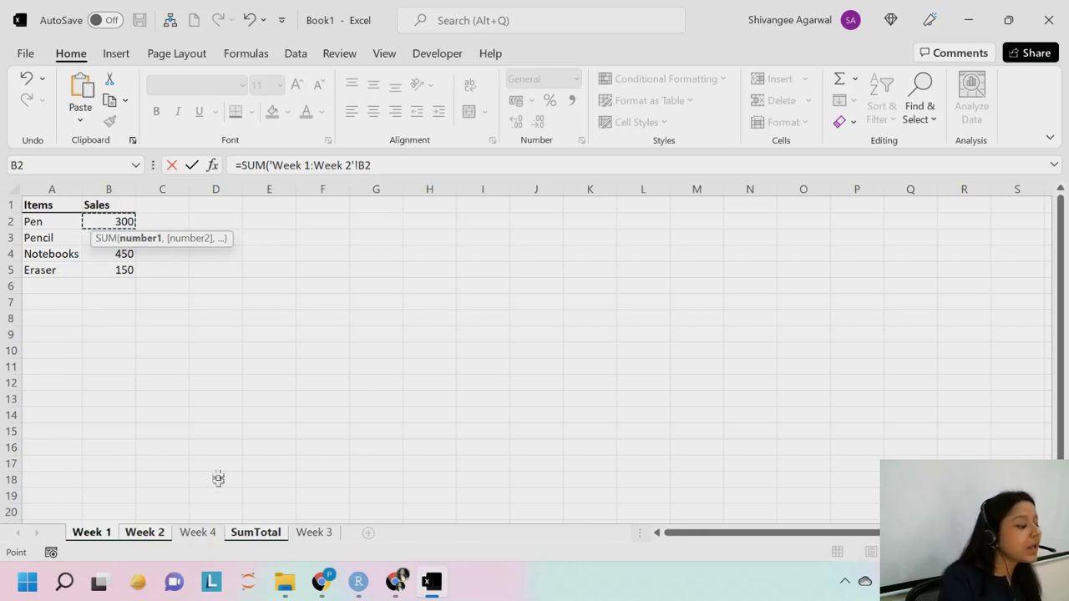
{"action": "left_click", "coordinate": [205, 533], "text": "shift"}
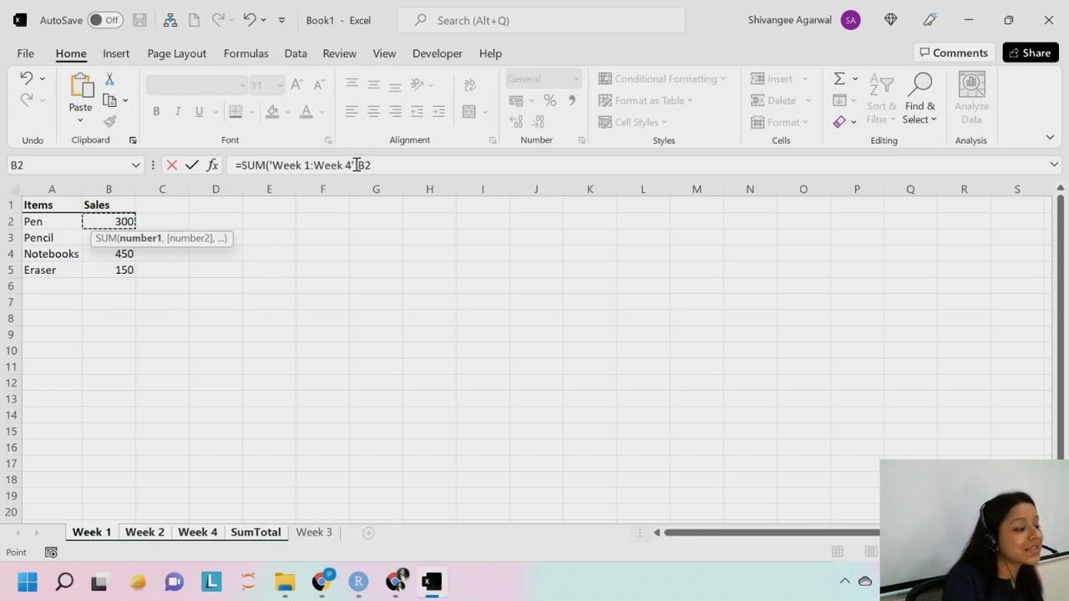
{"action": "left_click_drag", "start_coordinate": [354, 166], "coordinate": [376, 167]}
{"action": "left_click", "coordinate": [388, 165]}
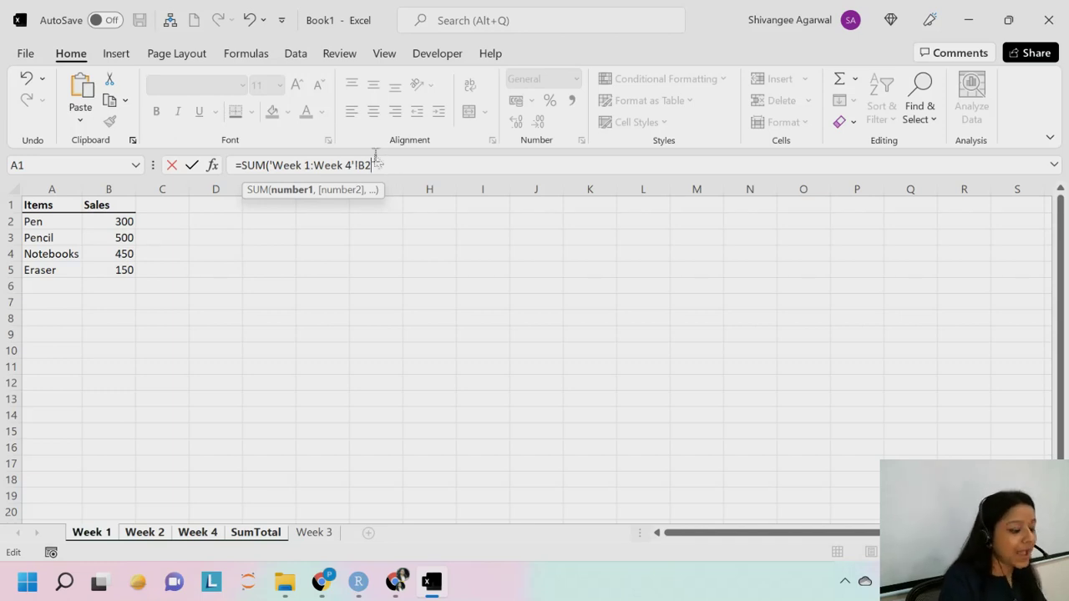
{"action": "type", "text": ")"}
{"action": "key", "text": "Return"}
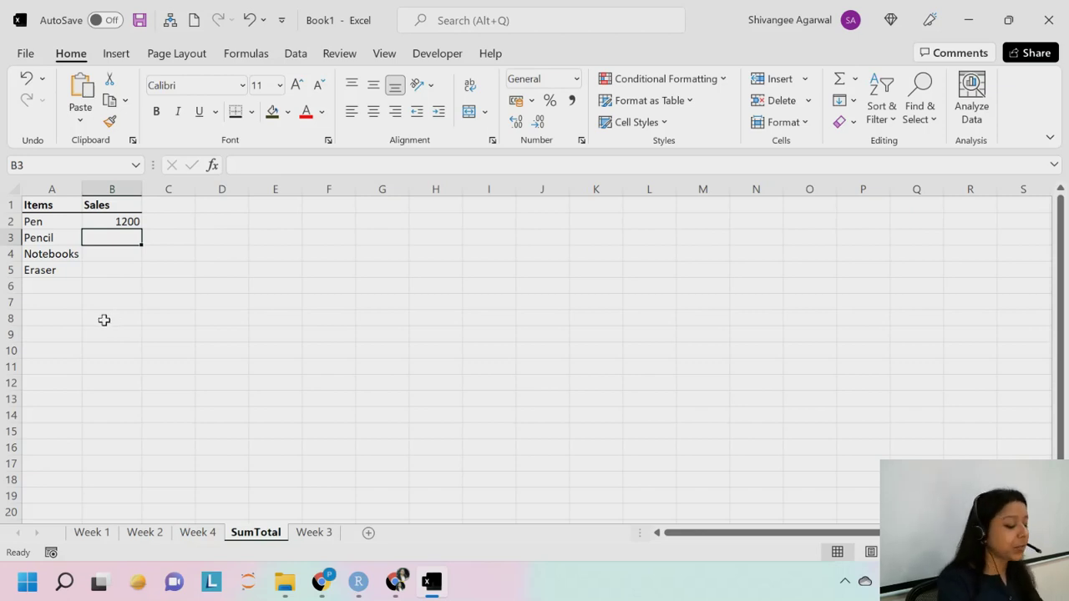
Enter =SUM('Week 1:Week 4'!B3) in B3 for Pencil's total, giving 1300
{"action": "type", "text": "=S"}
{"action": "type", "text": "U"}
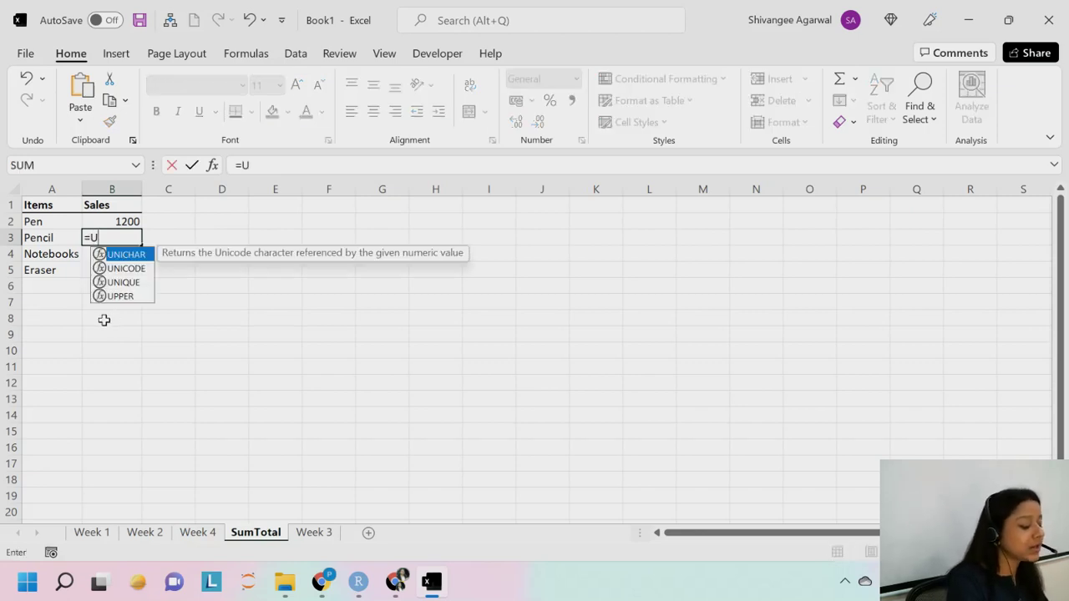
{"action": "key", "text": "BackSpace"}
{"action": "type", "text": "SUM("}
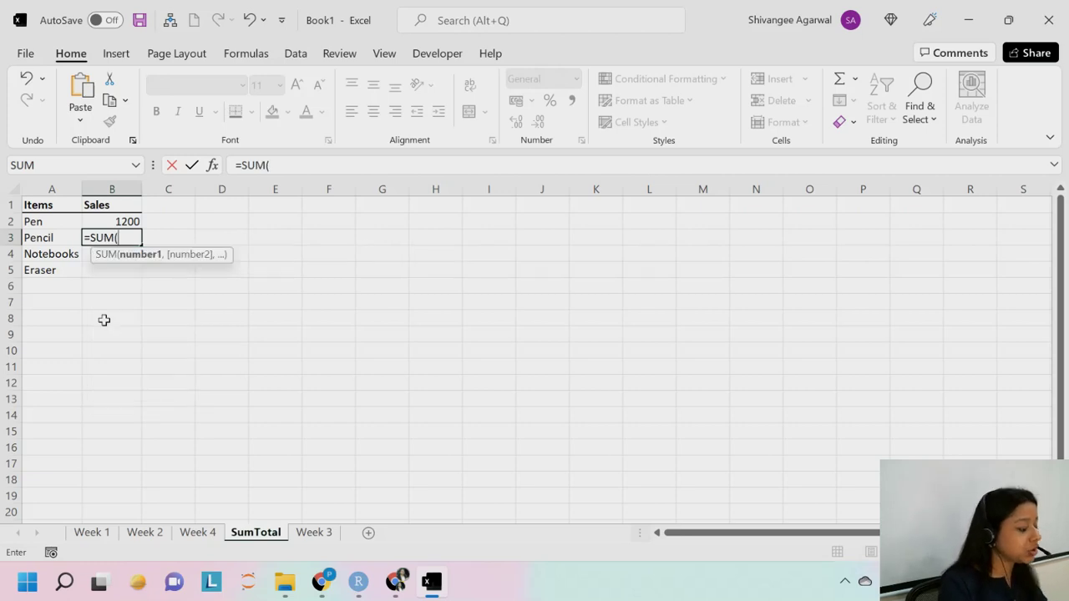
{"action": "left_click", "coordinate": [92, 533]}
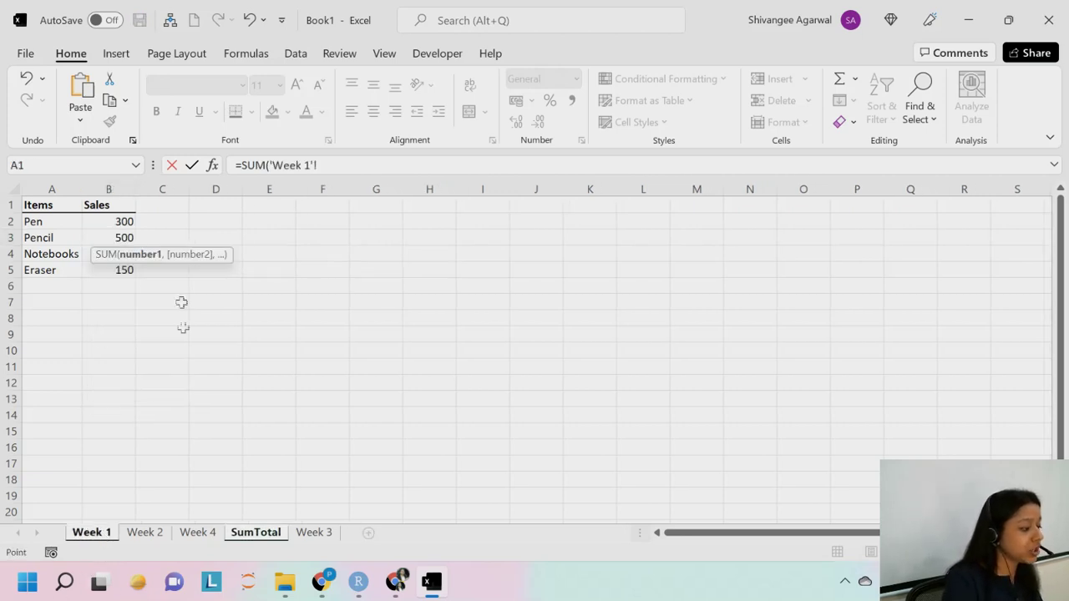
{"action": "left_click", "coordinate": [114, 239]}
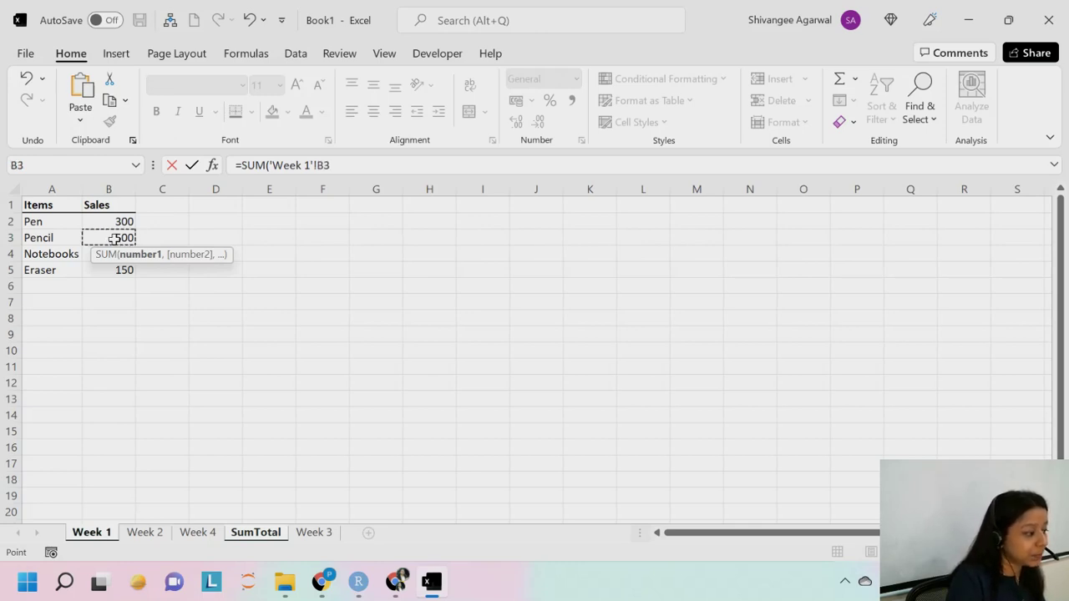
{"action": "left_click", "coordinate": [204, 535], "text": "shift"}
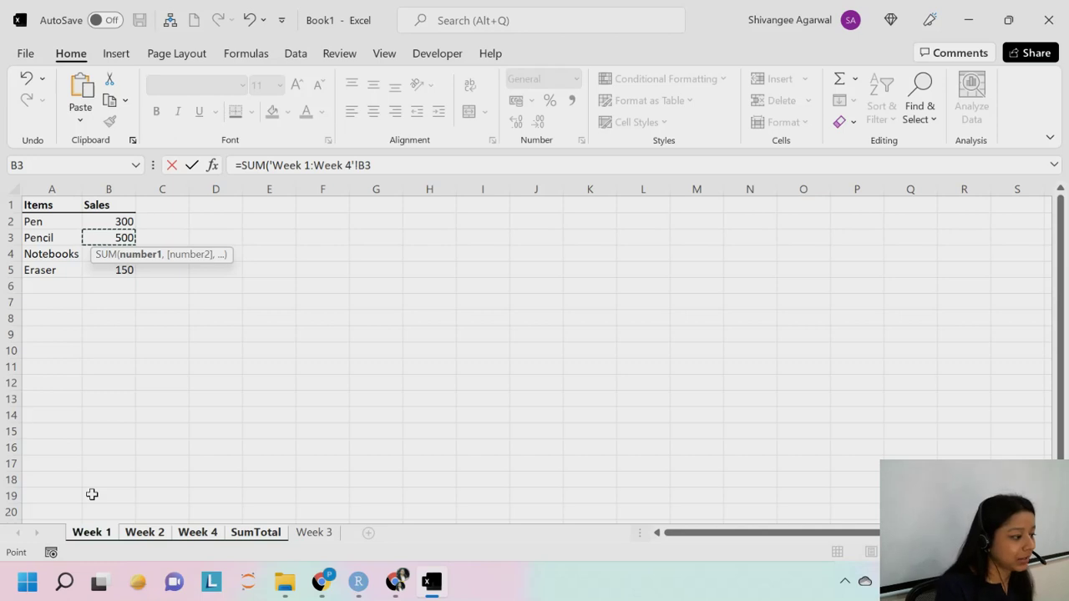
{"action": "type", "text": ")"}
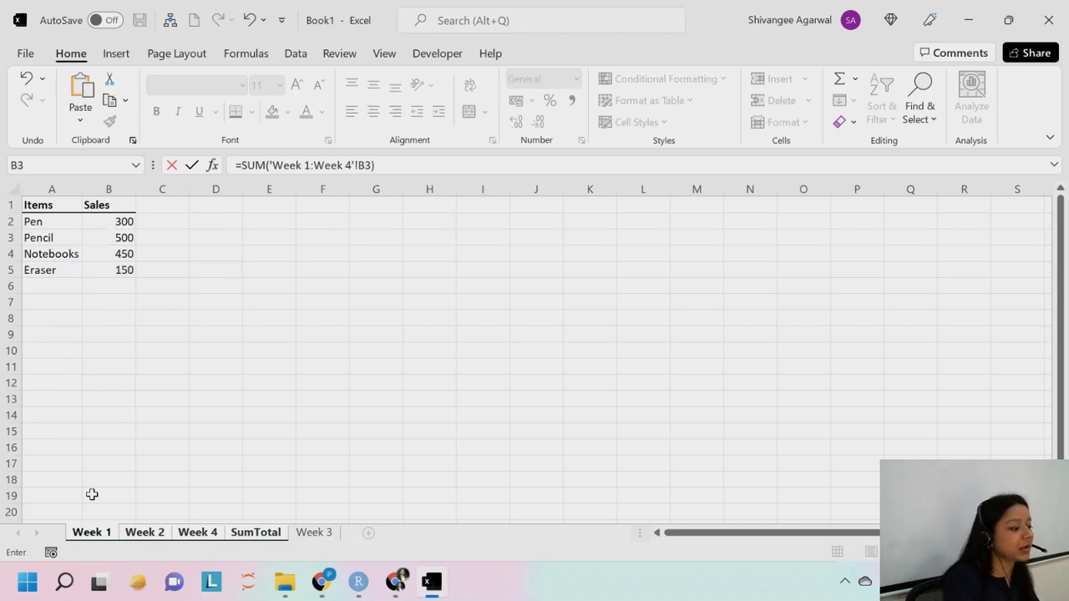
{"action": "key", "text": "Return"}
Copy B3's SUM formula down to B4:B5 (2050 and 600) and review the four totals
{"action": "left_click", "coordinate": [124, 237]}
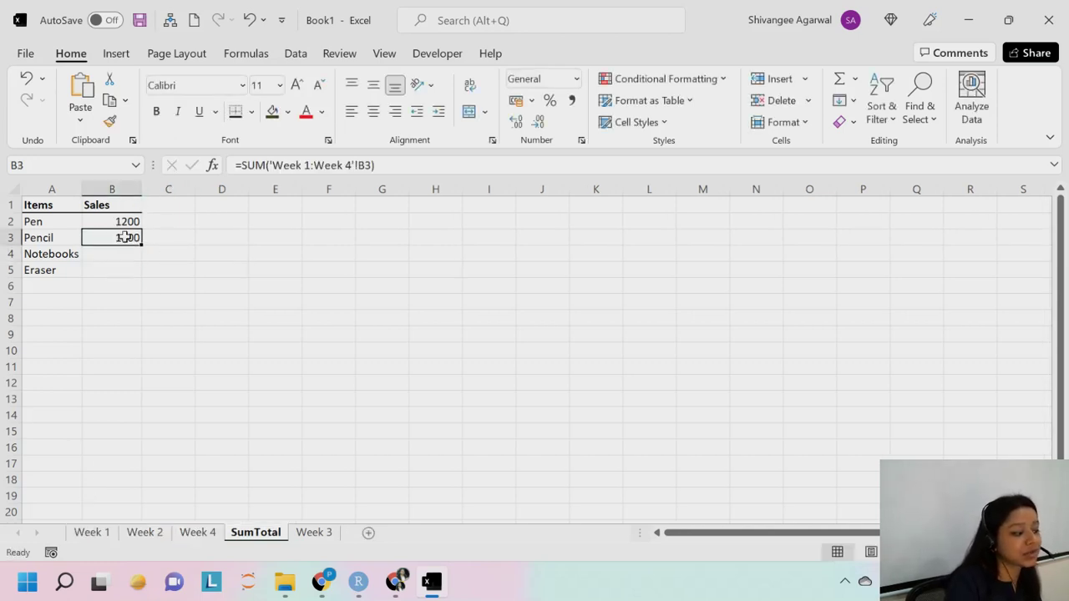
{"action": "left_click_drag", "start_coordinate": [142, 251], "coordinate": [142, 271]}
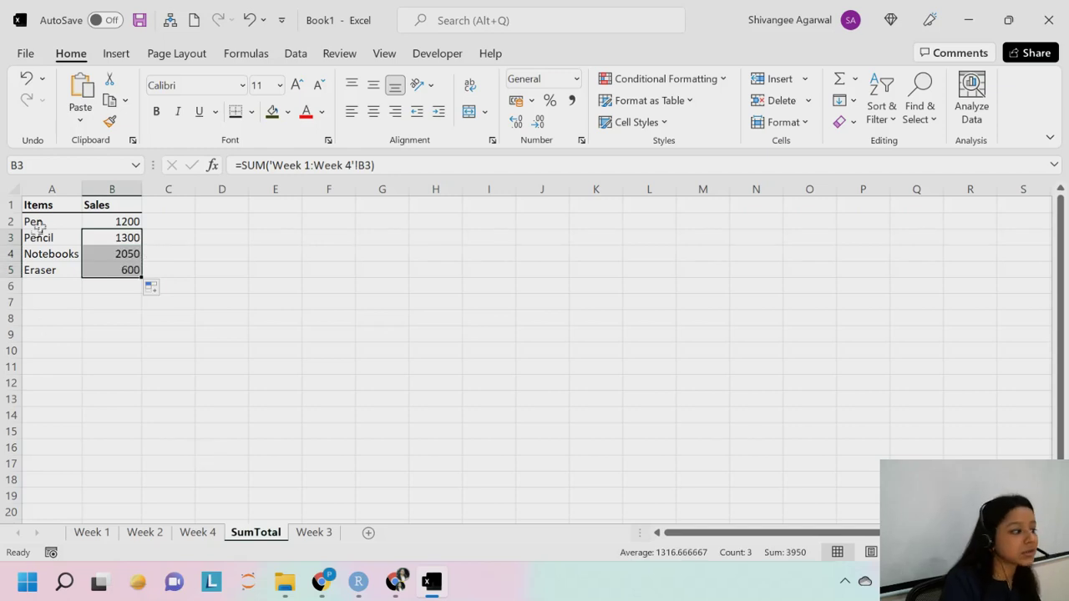
{"action": "left_click", "coordinate": [111, 224]}
{"action": "left_click_drag", "start_coordinate": [110, 234], "coordinate": [109, 267]}
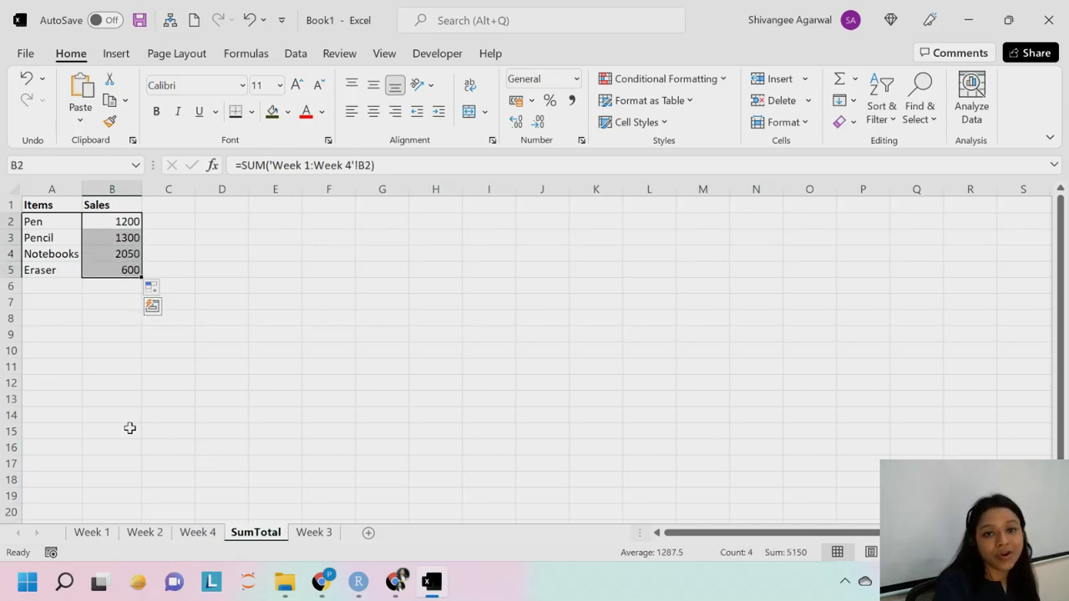
{"action": "left_click", "coordinate": [107, 224]}
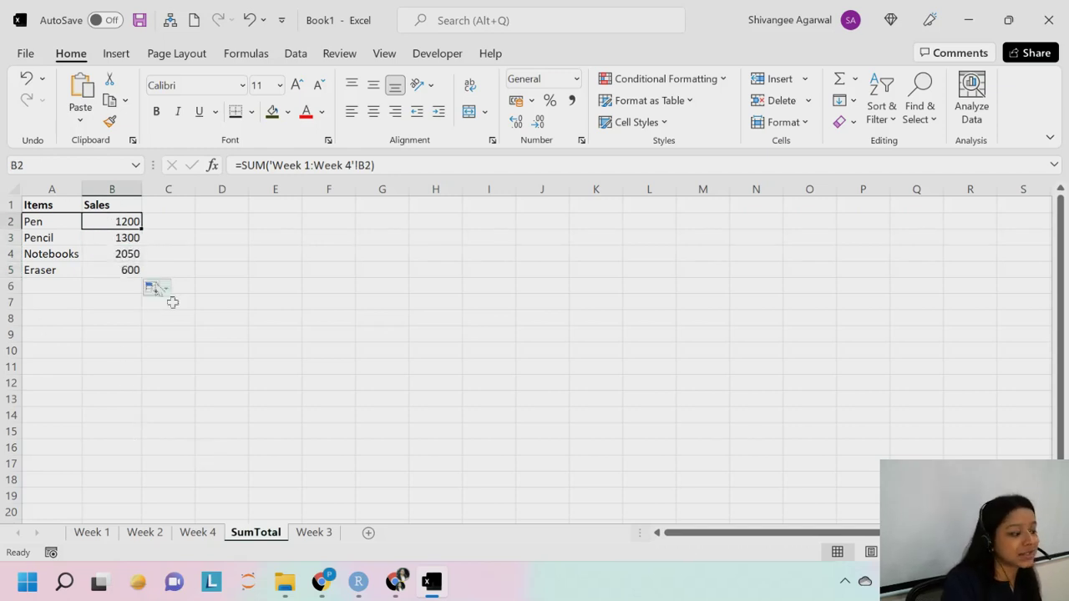
{"action": "left_click", "coordinate": [314, 532]}
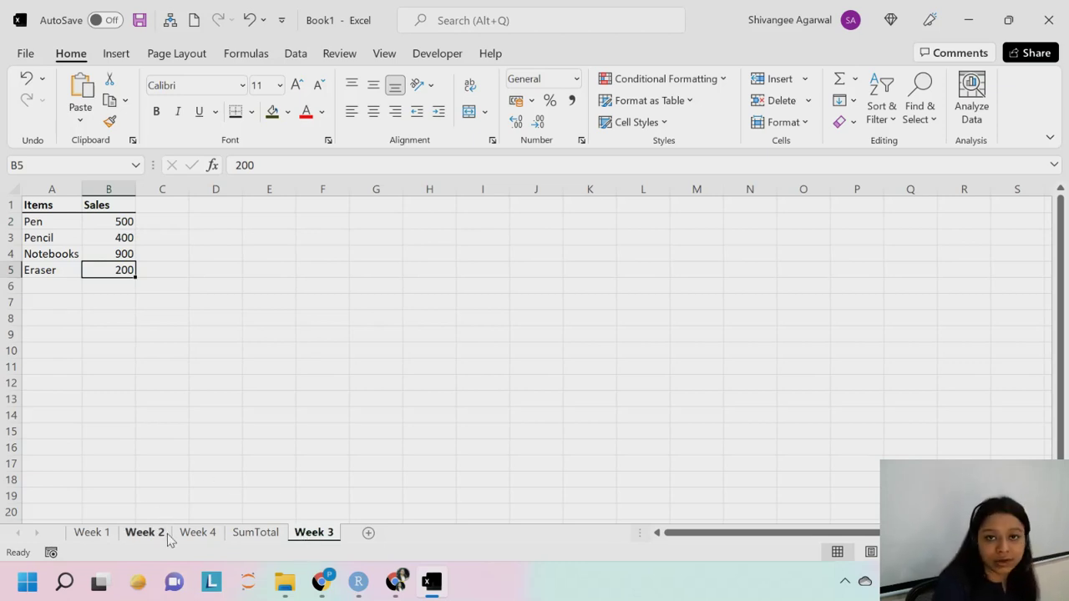
Try moving the Week 3 tab, then check the Pencil and Notebooks formulas on SumTotal
{"action": "left_click", "coordinate": [251, 535]}
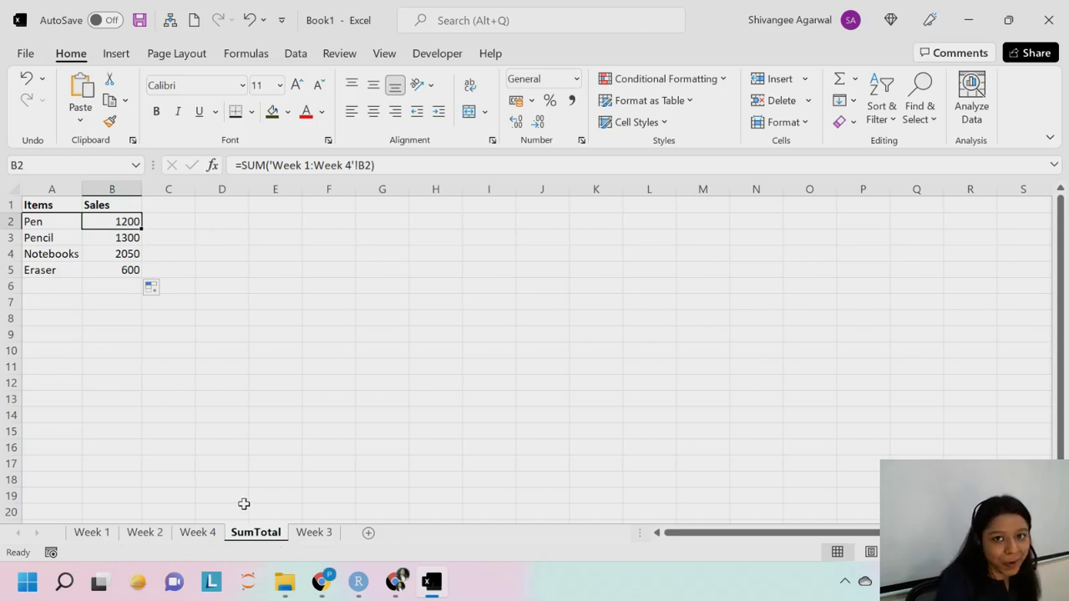
{"action": "left_click", "coordinate": [314, 535]}
{"action": "mouse_move", "coordinate": [314, 535]}
{"action": "left_mouse_down"}
{"action": "mouse_move", "coordinate": [175, 538]}
{"action": "mouse_move", "coordinate": [318, 544]}
{"action": "left_mouse_up"}
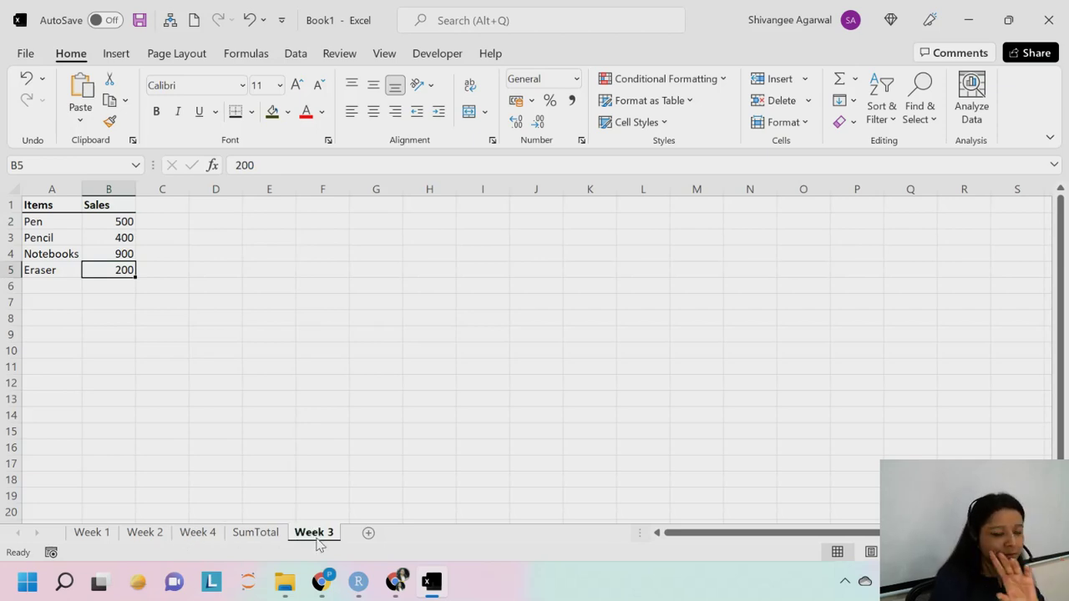
{"action": "left_click", "coordinate": [255, 532]}
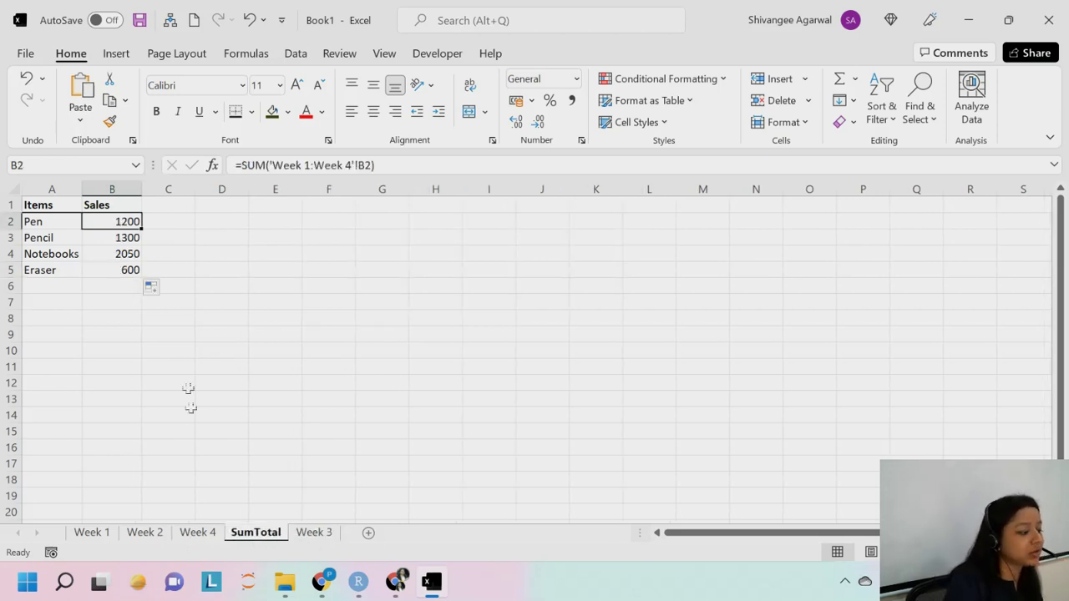
{"action": "left_click", "coordinate": [119, 237]}
{"action": "left_click", "coordinate": [126, 253]}
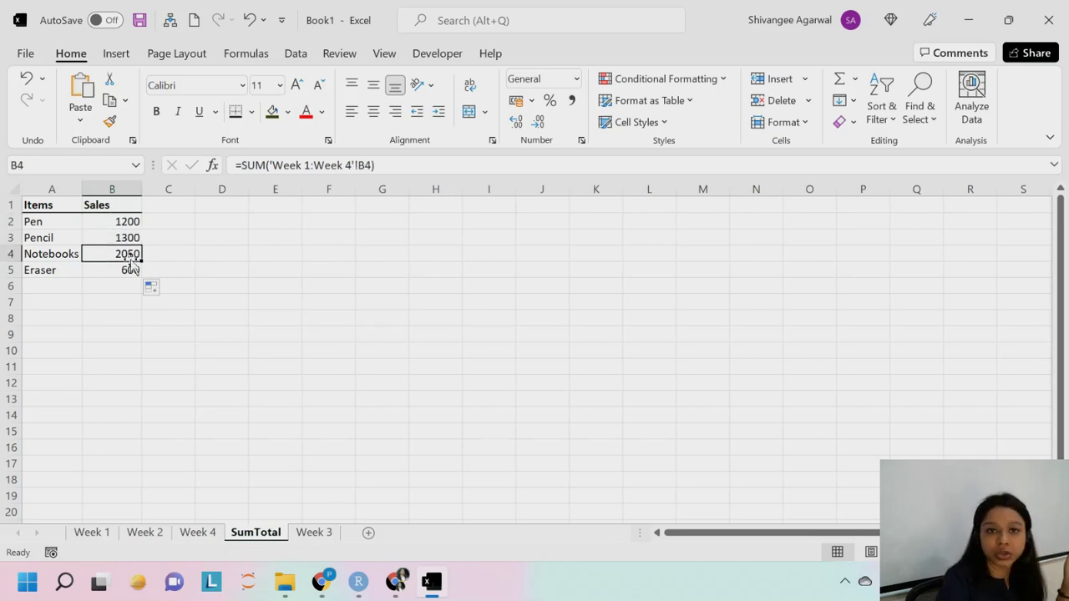
Move Week 3 between Week 2 and Week 4; totals become 1700, 1700, 2950 and 800
{"action": "left_click", "coordinate": [309, 538]}
{"action": "mouse_move", "coordinate": [309, 538]}
{"action": "left_mouse_down"}
{"action": "mouse_move", "coordinate": [255, 495]}
{"action": "mouse_move", "coordinate": [186, 493]}
{"action": "mouse_move", "coordinate": [177, 540]}
{"action": "left_mouse_up"}
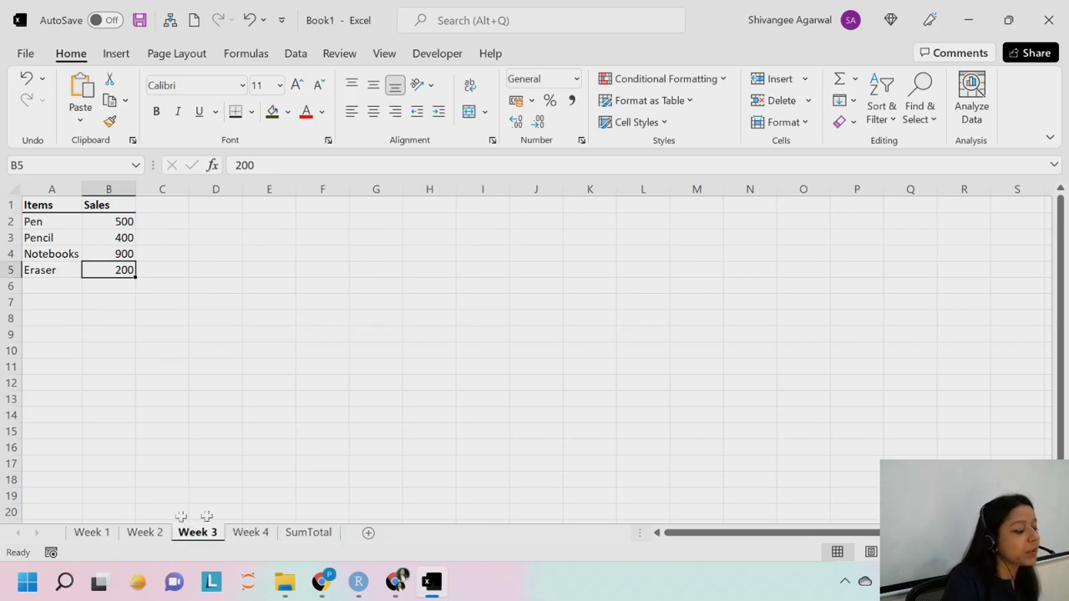
{"action": "left_click", "coordinate": [322, 537]}
{"action": "left_click", "coordinate": [119, 221]}
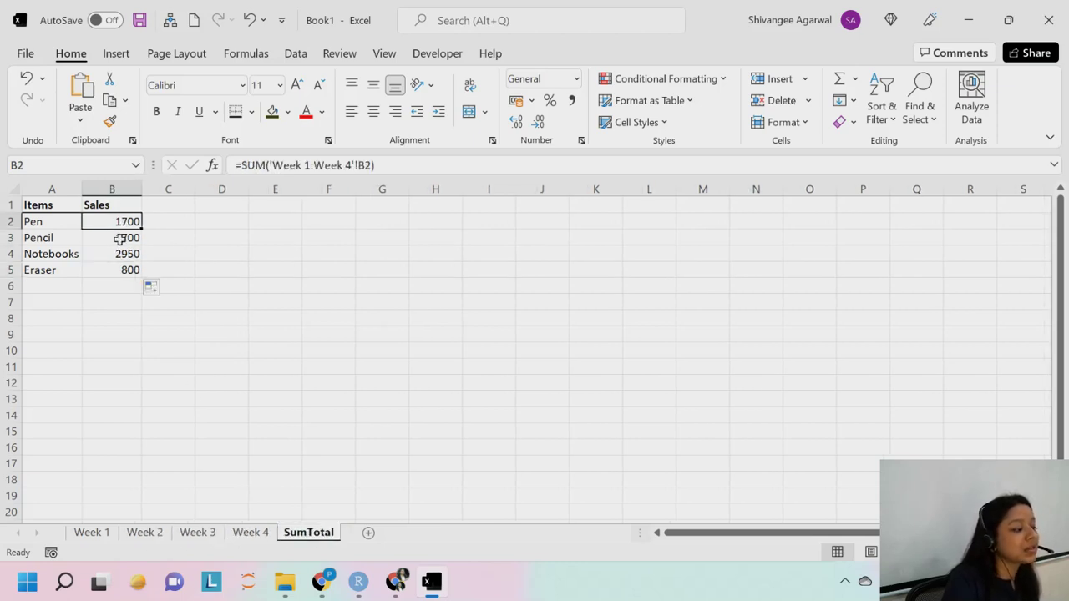
{"action": "left_click", "coordinate": [121, 237]}
{"action": "left_click", "coordinate": [121, 254]}
{"action": "left_click", "coordinate": [119, 285]}
{"action": "left_click", "coordinate": [120, 269]}
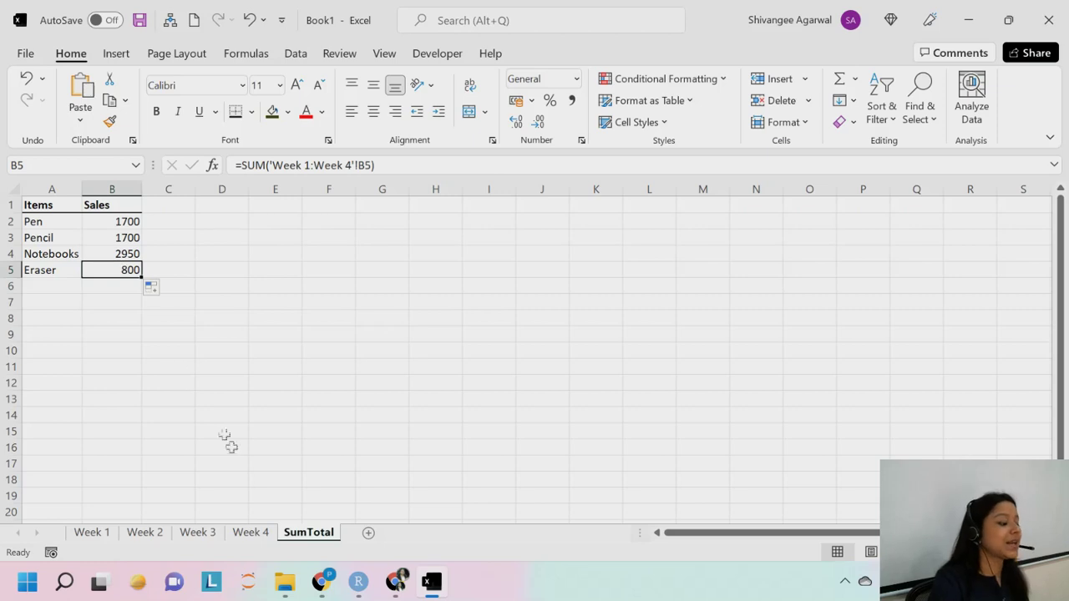
{"action": "left_click", "coordinate": [198, 533]}
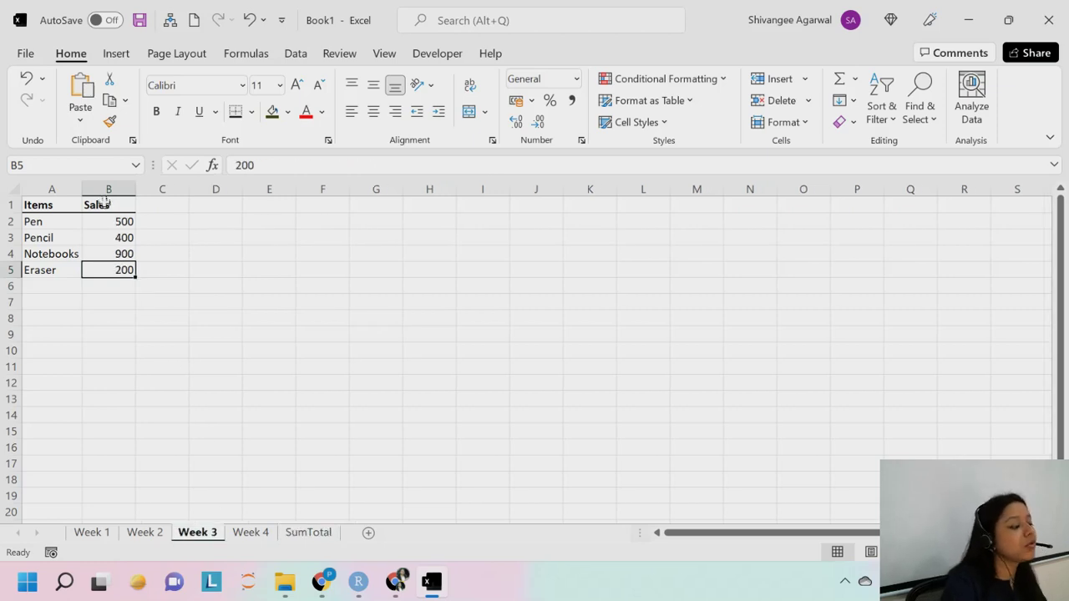
On SumTotal, inspect Pen's B2 formula SUM('Week 1:Week 4'!B2) and its Week 4 range end
{"action": "left_click", "coordinate": [320, 538]}
{"action": "left_click", "coordinate": [89, 222]}
{"action": "double_click", "coordinate": [89, 223]}
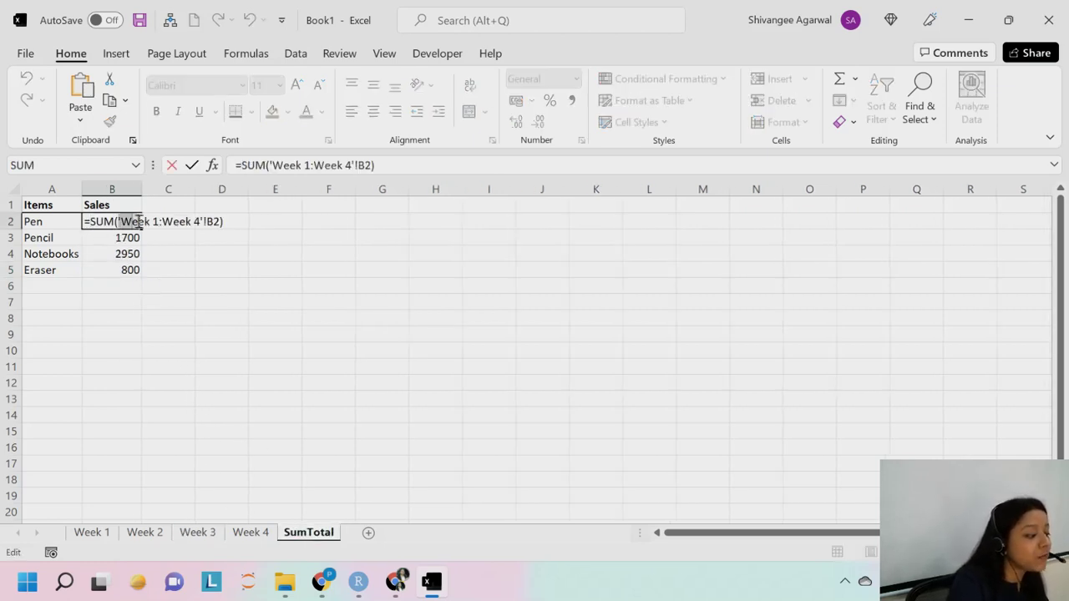
{"action": "left_click_drag", "start_coordinate": [162, 222], "coordinate": [196, 222]}
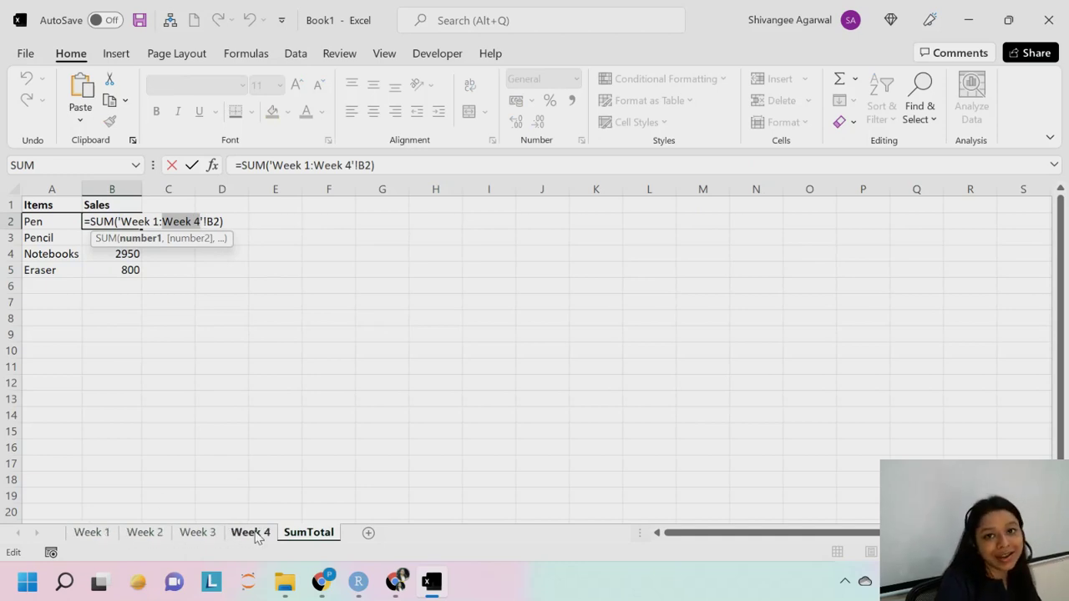
{"action": "key", "text": "Return"}
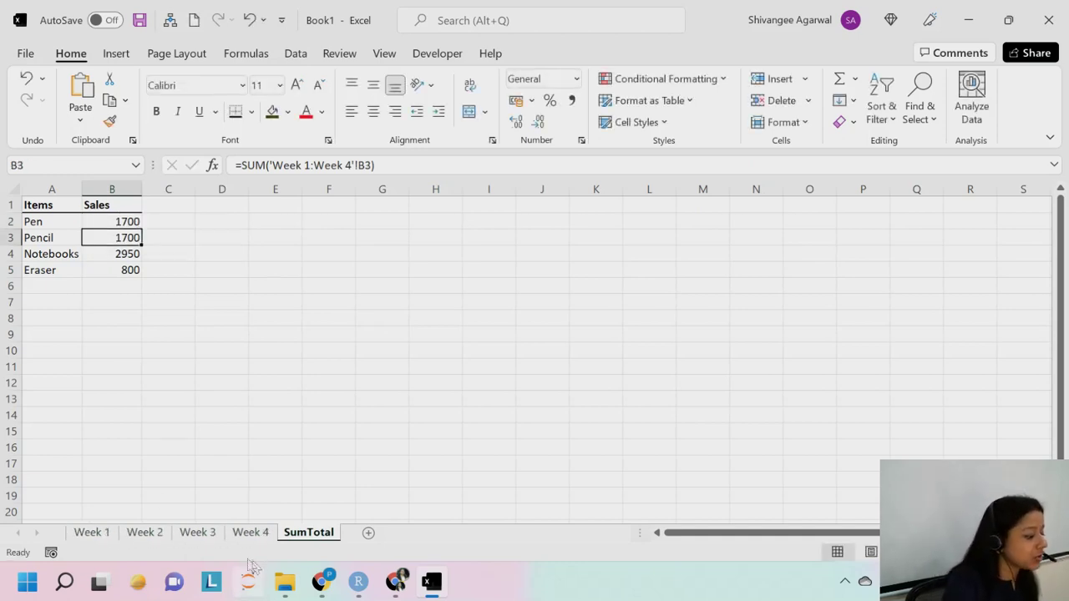
Change Week 3's Eraser sales in B5 from 200 to 20000, then check SumTotal's Eraser total of 20600
{"action": "left_click", "coordinate": [193, 535]}
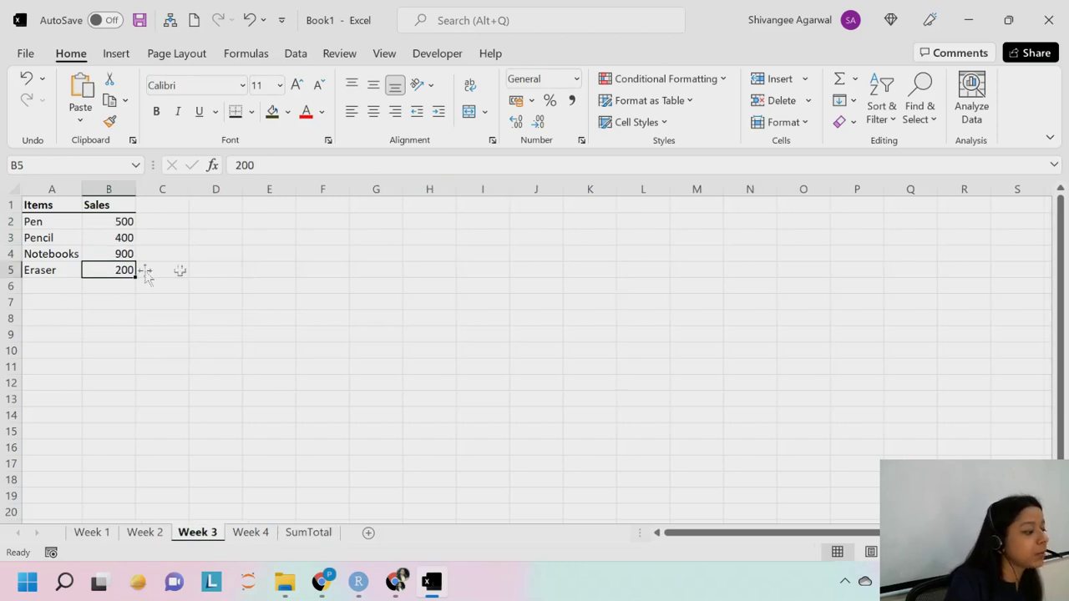
{"action": "key", "text": "F2"}
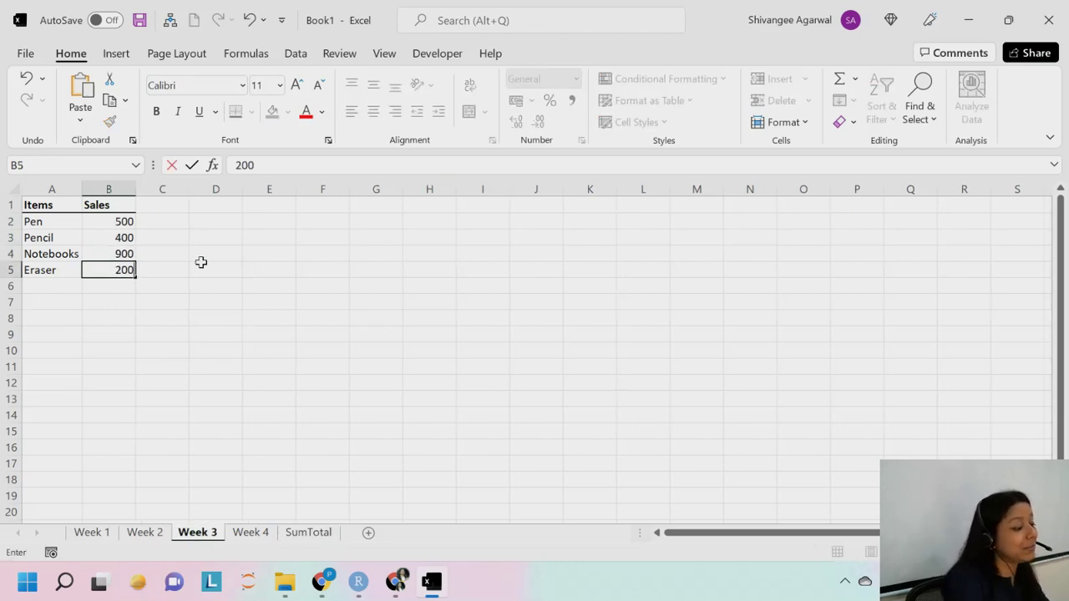
{"action": "type", "text": "00"}
{"action": "key", "text": "Return"}
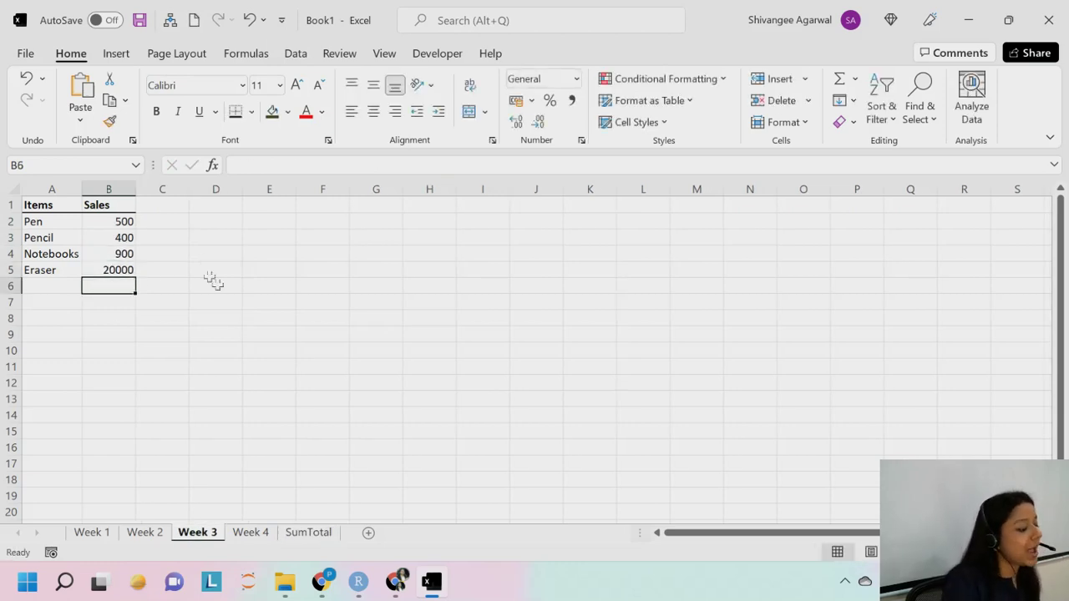
{"action": "left_click", "coordinate": [309, 532]}
{"action": "left_click", "coordinate": [134, 270]}
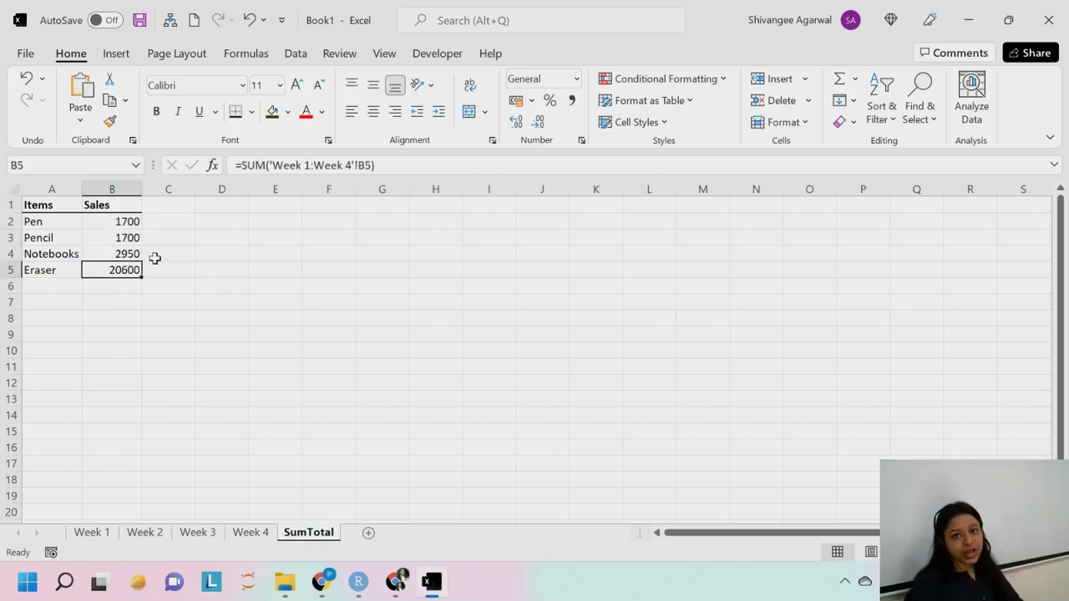